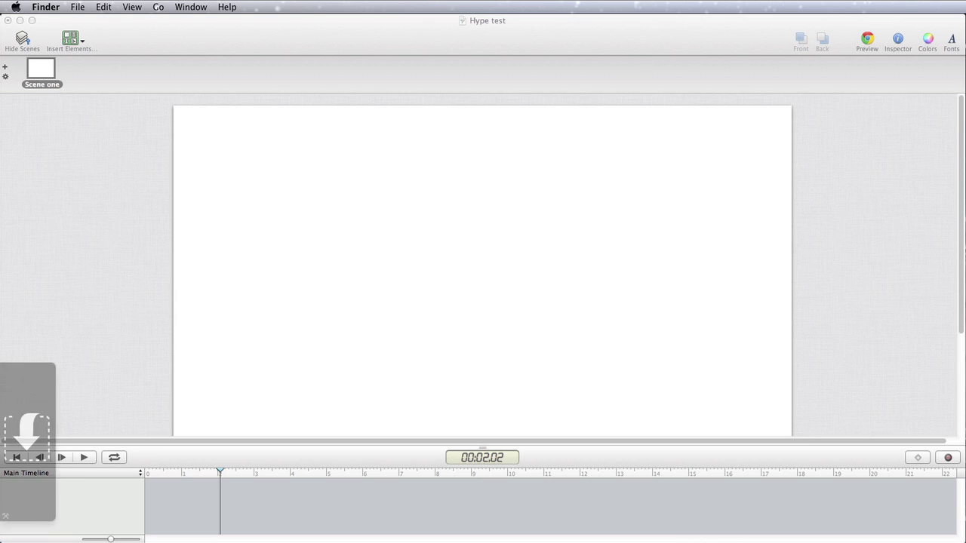
Drop the Mac20Q header PNG from the desktop onto Scene one
drag(965, 306, 469, 224)
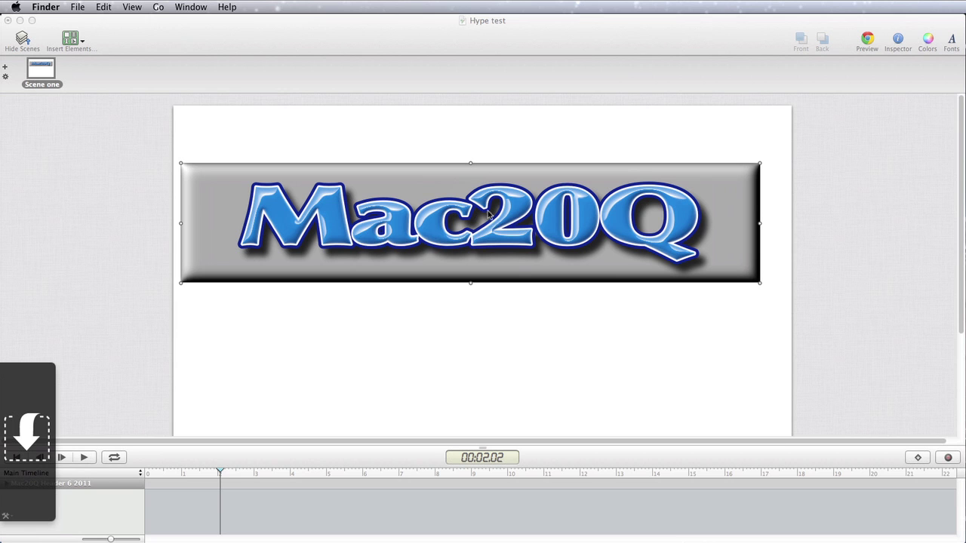
Centre the Mac20Q header across the top of the scene and hide the Inspector
drag(484, 228, 496, 185)
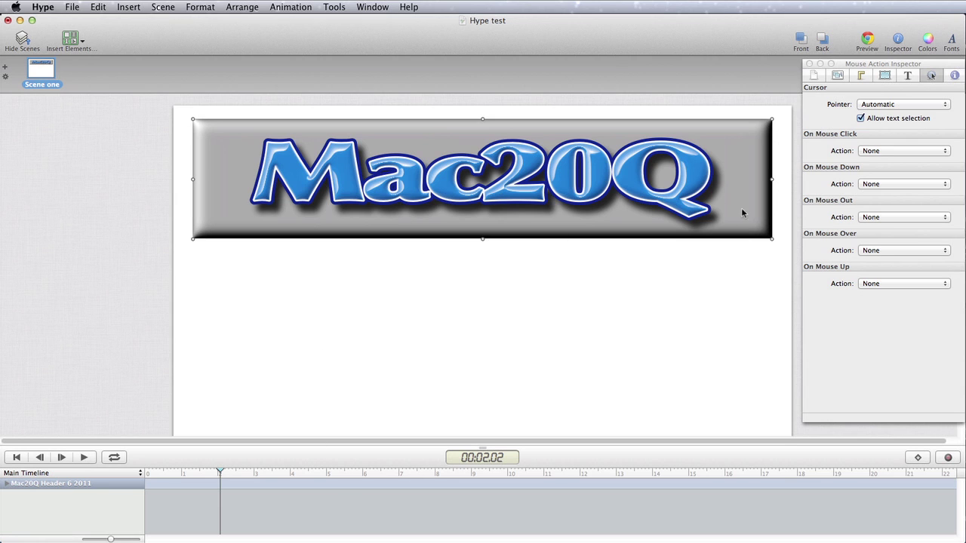
click(808, 63)
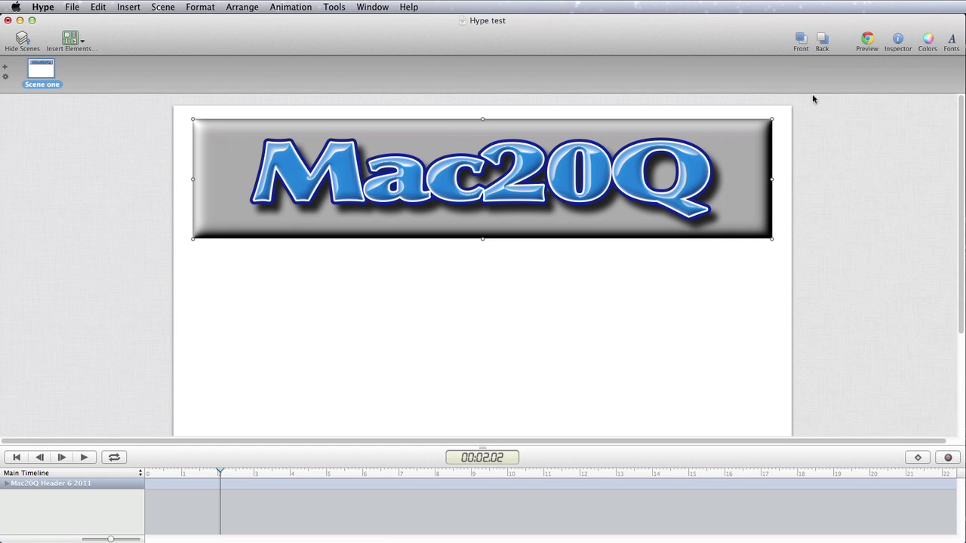
key(super+alt+i)
key(super+alt+i)
Drag the timeline splitter down to give the canvas more room
drag(484, 450, 483, 507)
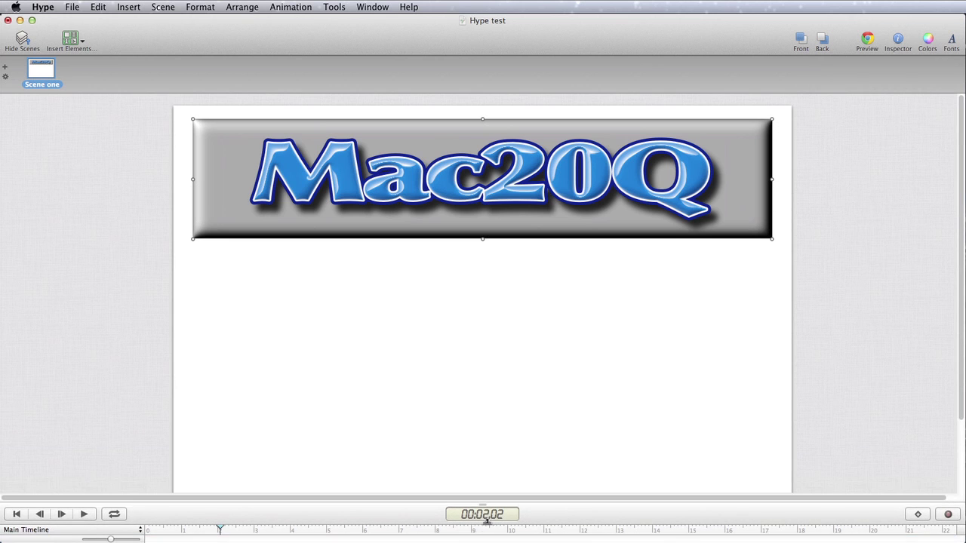
scroll(670, 395, down, 3)
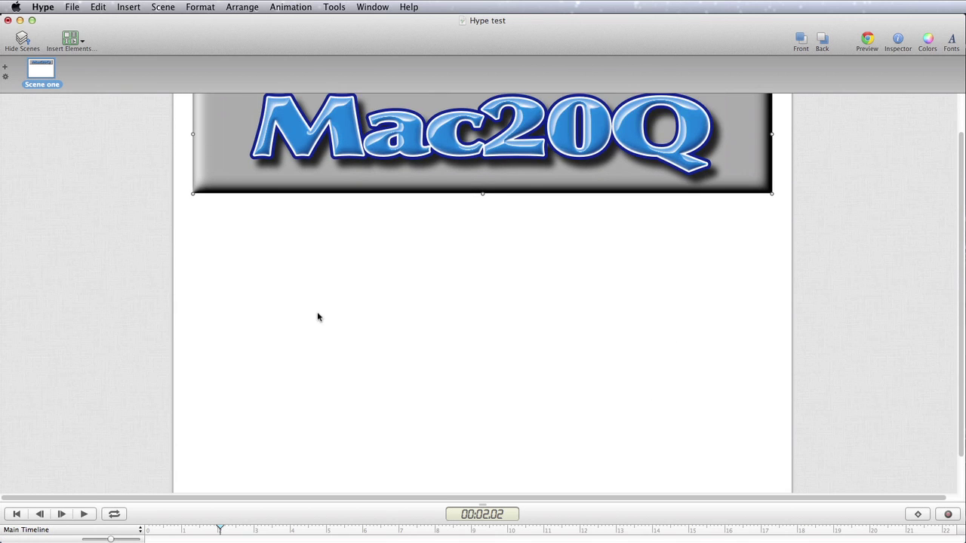
click(896, 44)
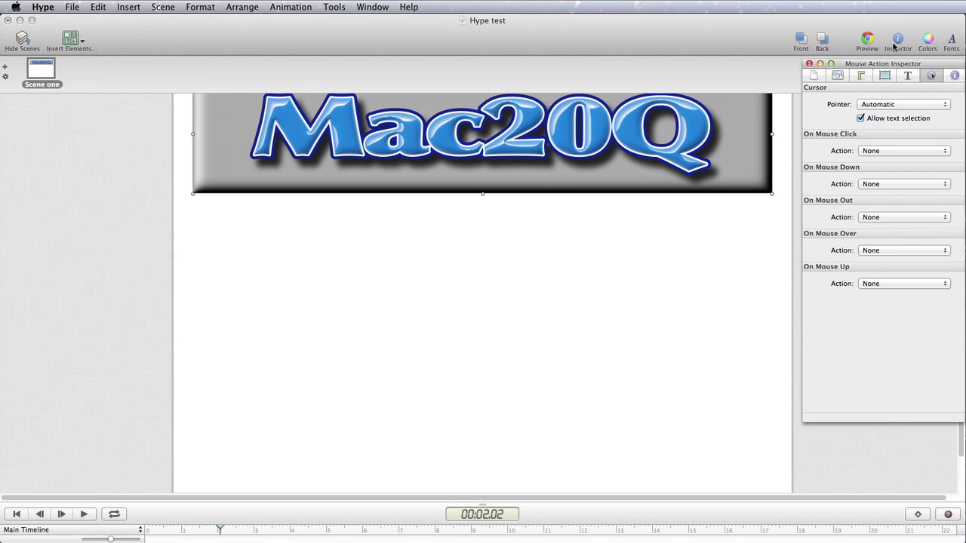
In the Document Inspector, pick the XGA default size, 1024 × 768 px
click(815, 76)
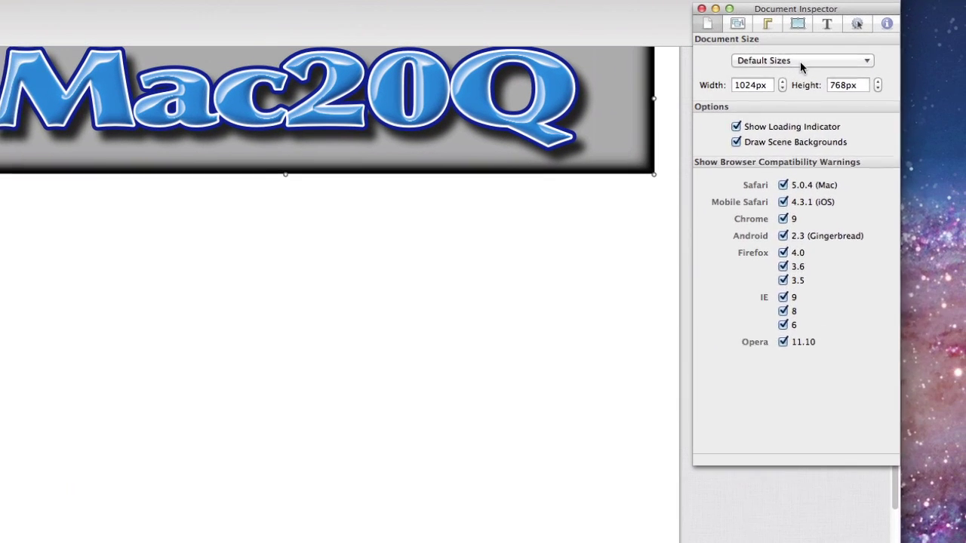
click(886, 108)
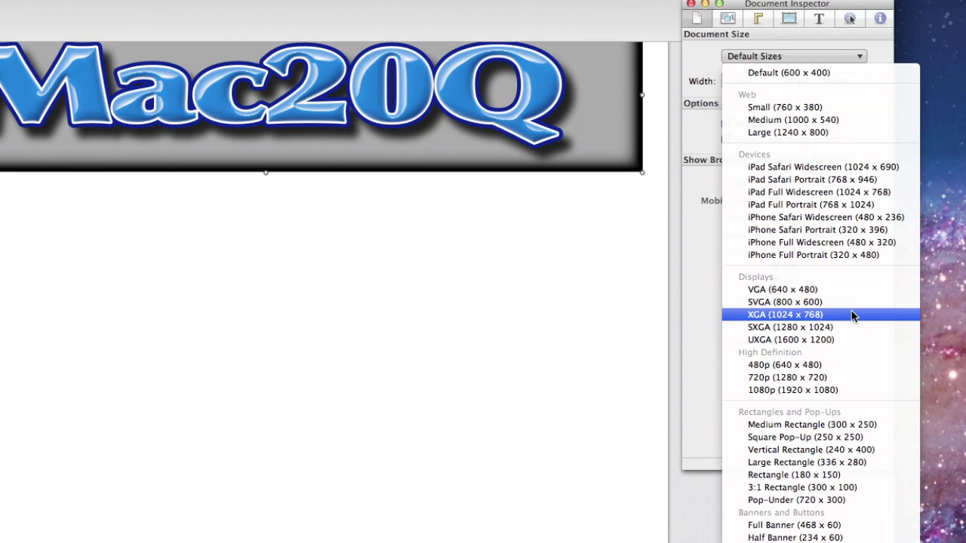
click(853, 315)
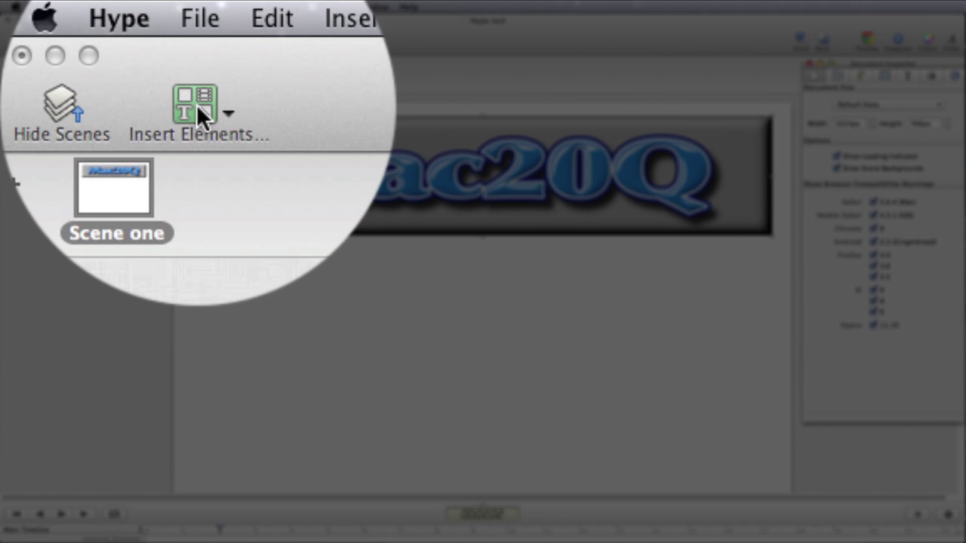
Insert a text box and paste the article into it
click(197, 104)
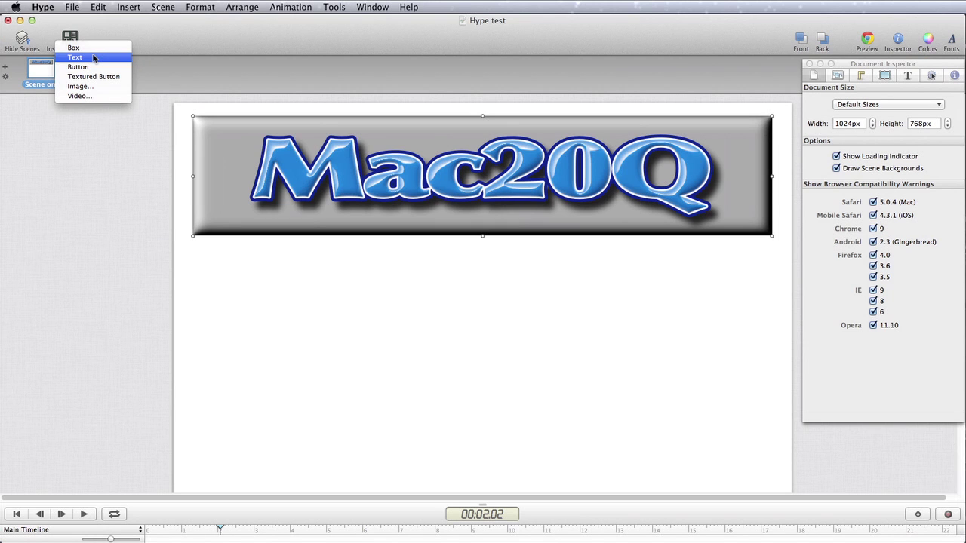
click(94, 58)
key(super+v)
click(368, 363)
Make the article title bold, 24 px and centred, and justify the body paragraph
double_click(530, 360)
key(super+a)
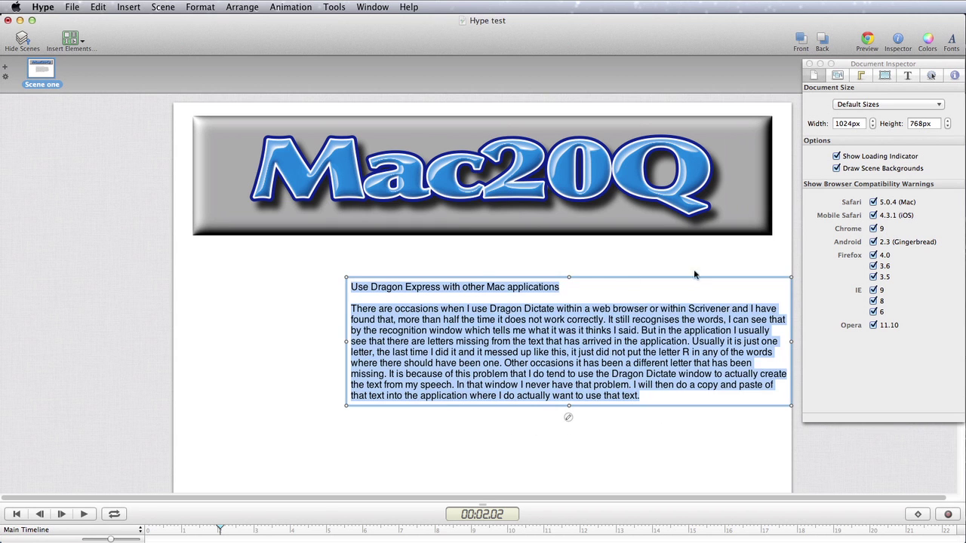
click(403, 300)
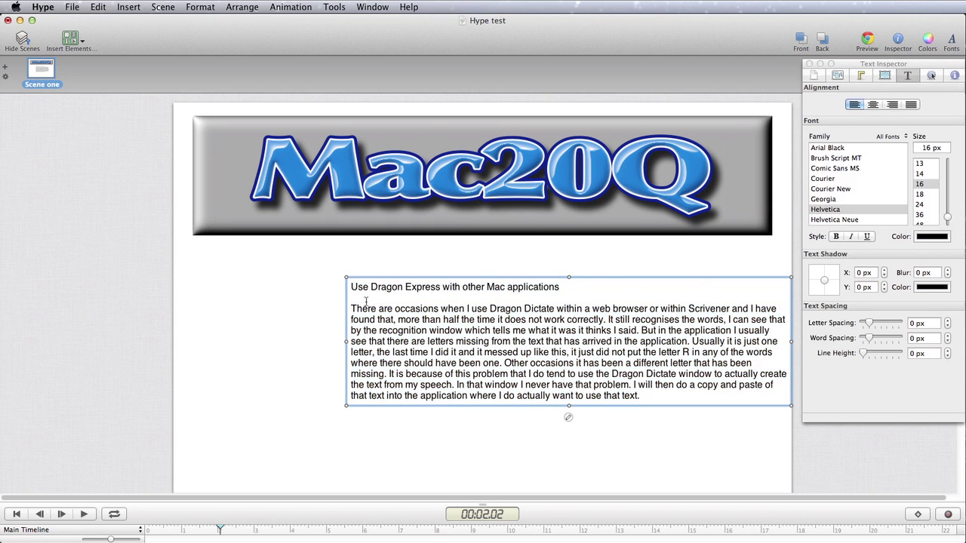
triple_click(358, 295)
click(837, 236)
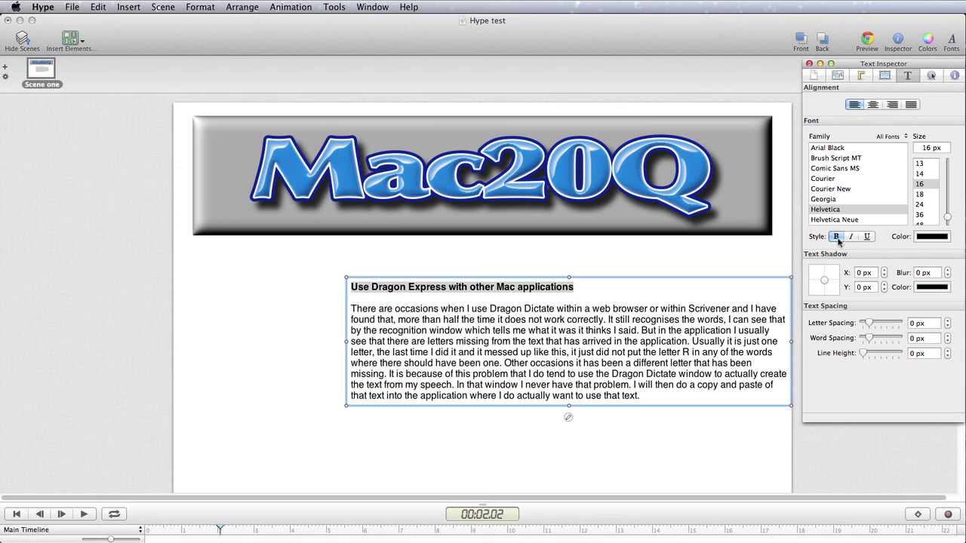
click(925, 204)
click(874, 105)
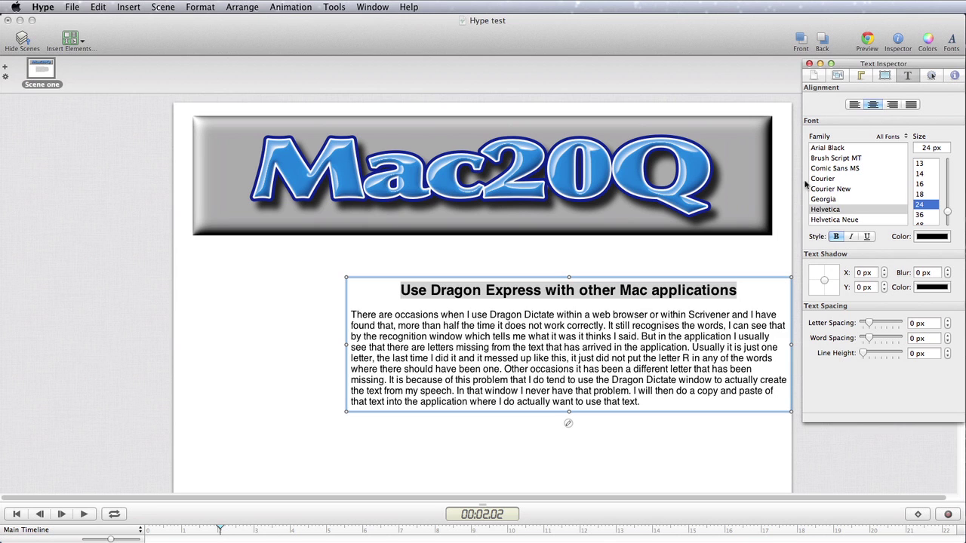
triple_click(608, 343)
click(912, 104)
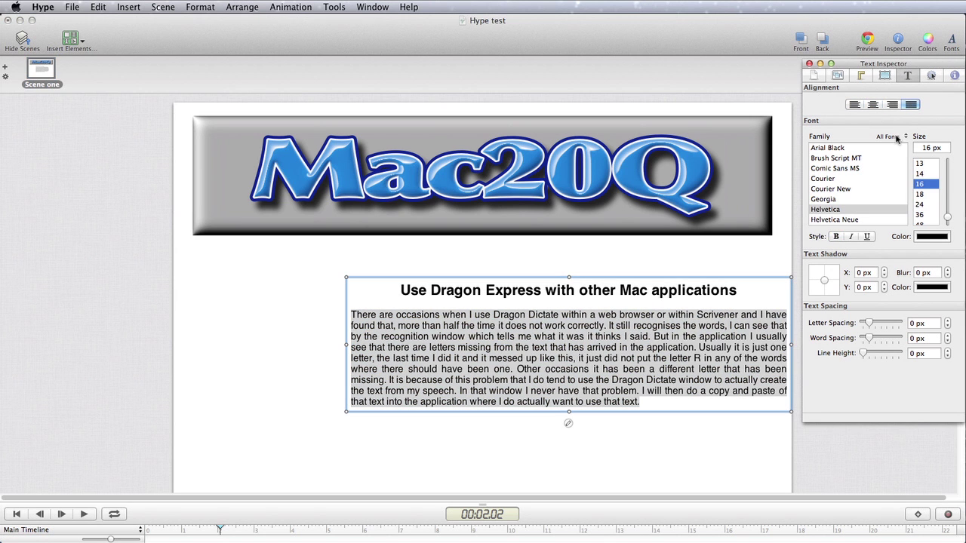
Move the article text box under the header and make it narrower and taller
click(592, 420)
drag(606, 386, 519, 367)
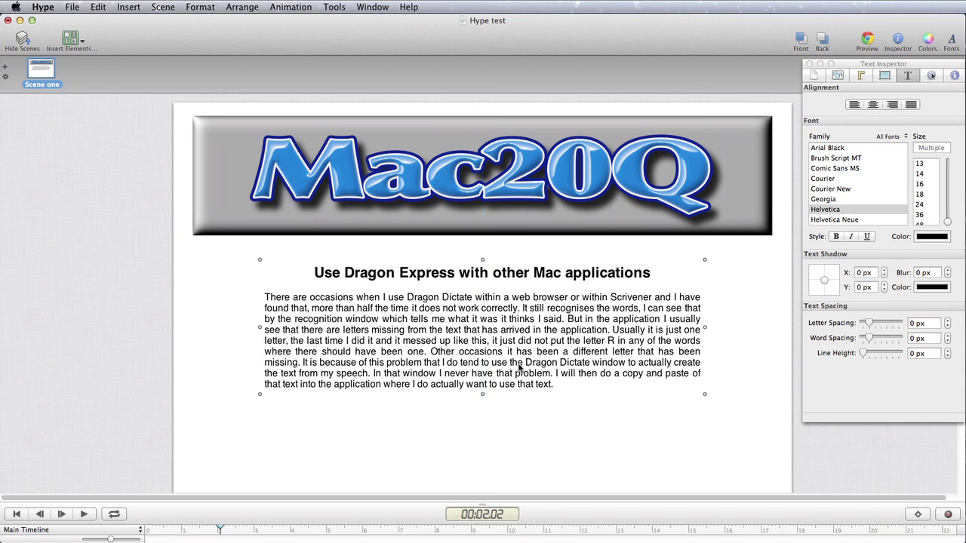
drag(520, 367, 404, 343)
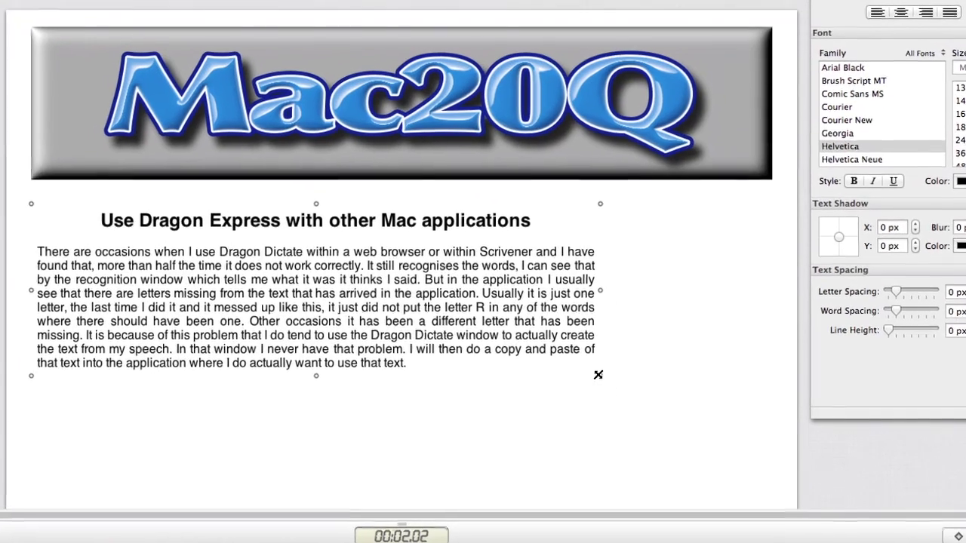
drag(597, 374, 429, 485)
Add the Dragon logo image (ApplicationLogo17.png) beside the article
click(938, 238)
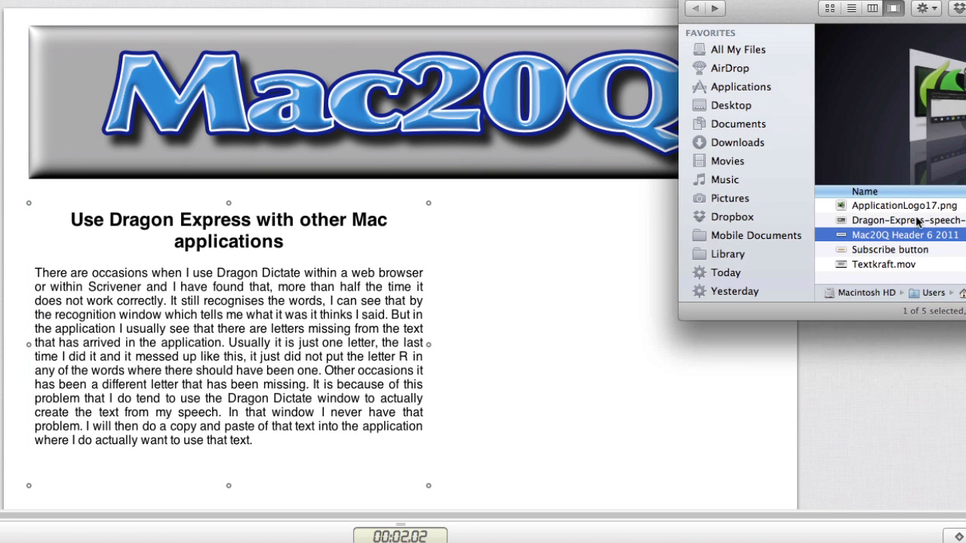
drag(935, 207, 617, 392)
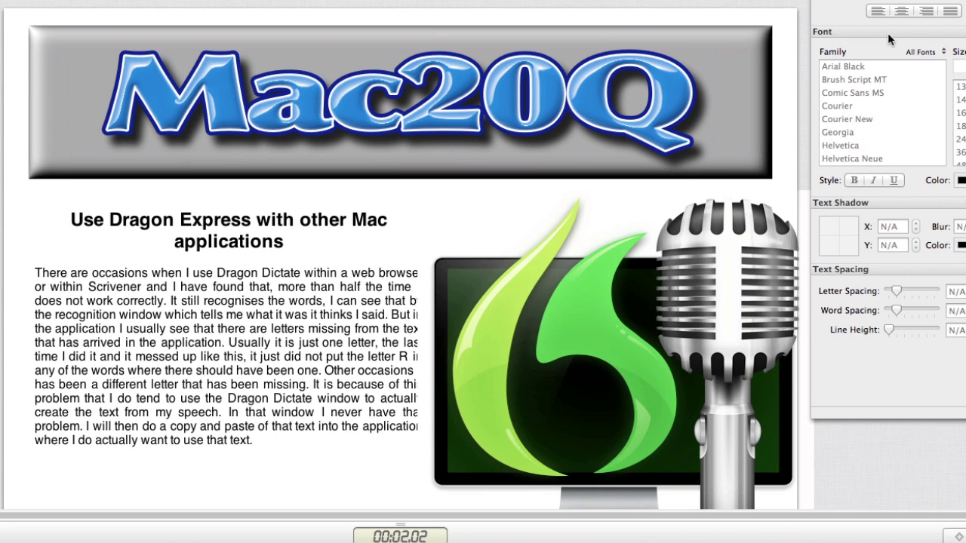
click(638, 447)
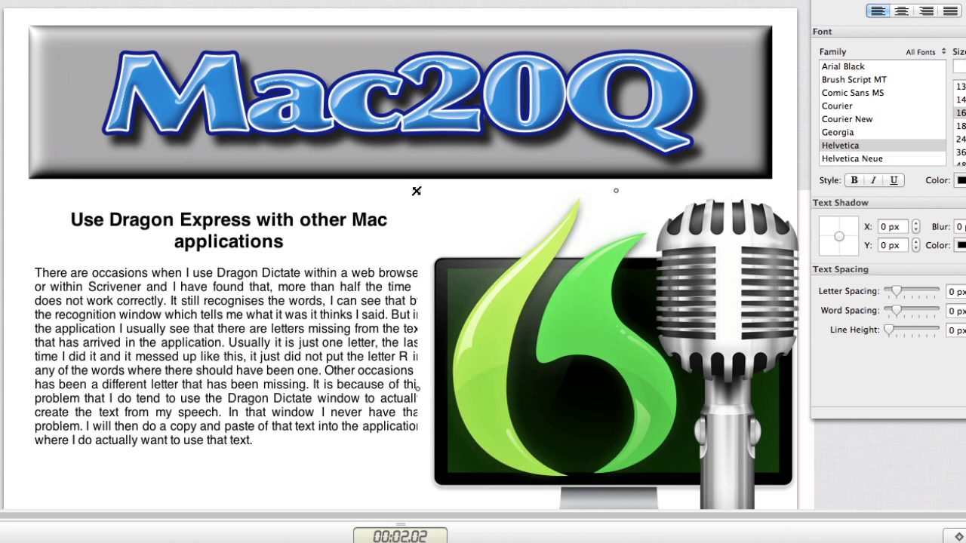
Add the Subscribe button image below the article and nudge it into place
drag(890, 250, 407, 427)
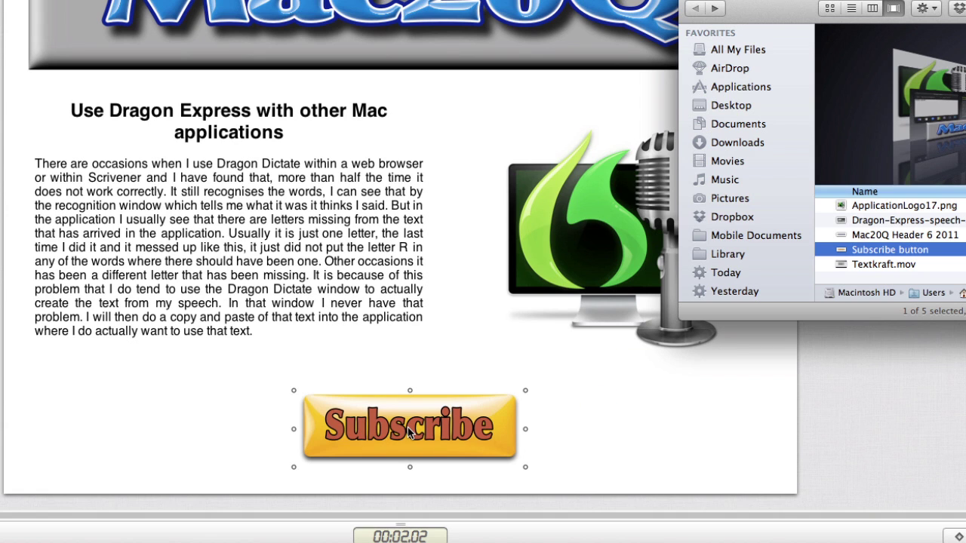
click(407, 427)
mouse_move(408, 427)
mouse_down()
mouse_move(381, 427)
mouse_move(419, 429)
mouse_up()
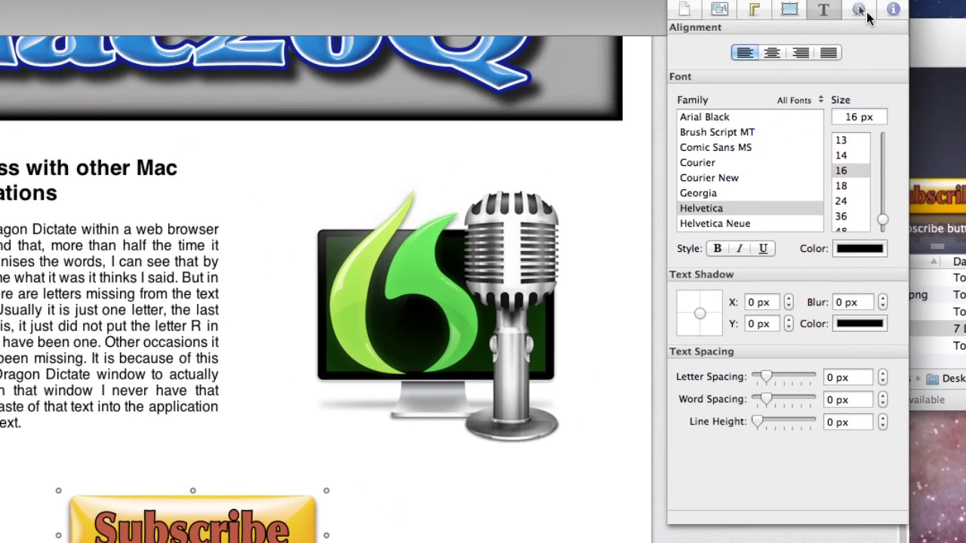
click(860, 9)
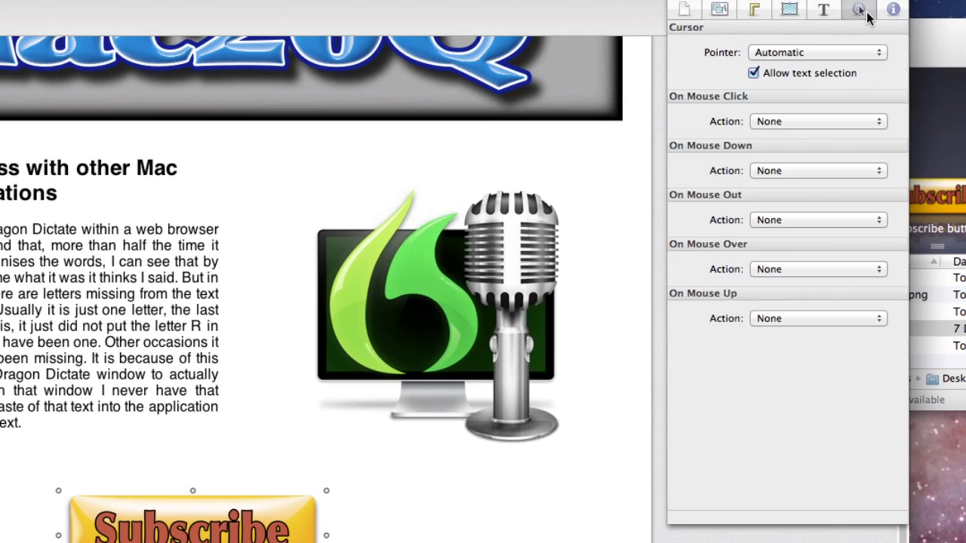
click(804, 120)
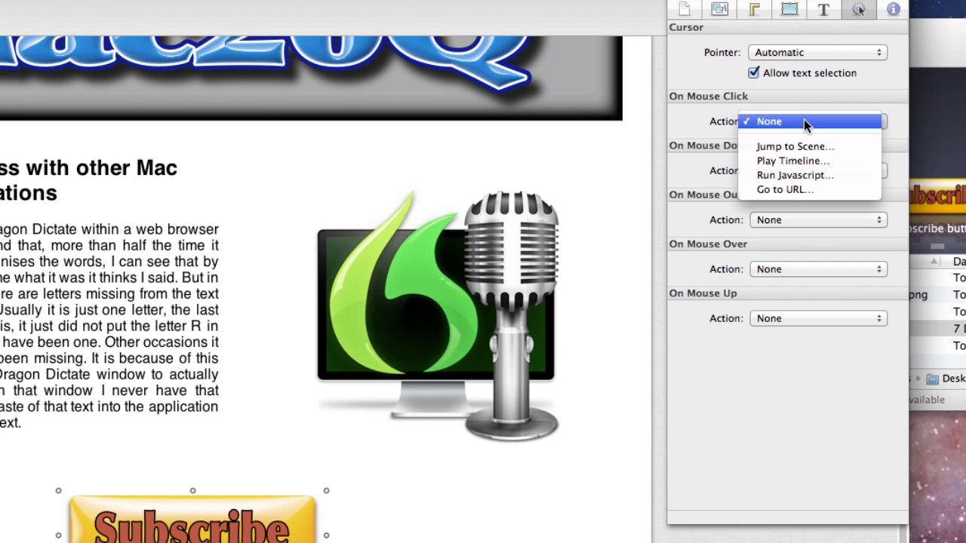
click(815, 190)
text(http://a20q.info/ubrd0H)
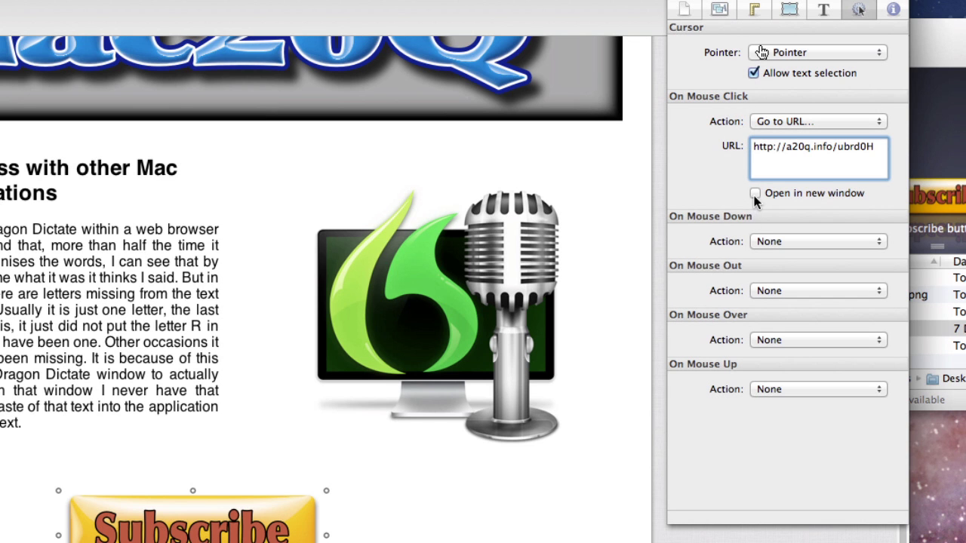
click(754, 193)
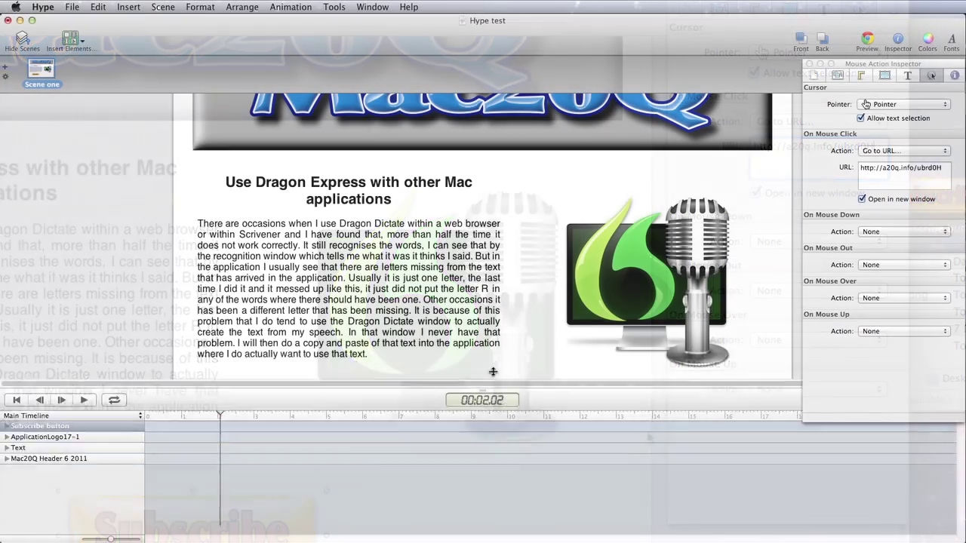
Animate the Subscribe button's opacity from 0% at the start to 100% near 2 seconds
click(158, 427)
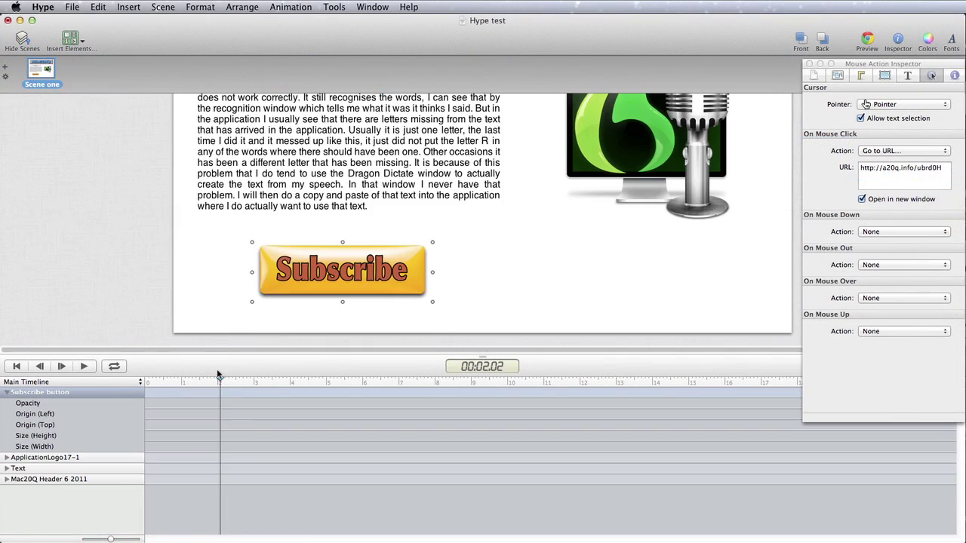
drag(220, 381, 148, 381)
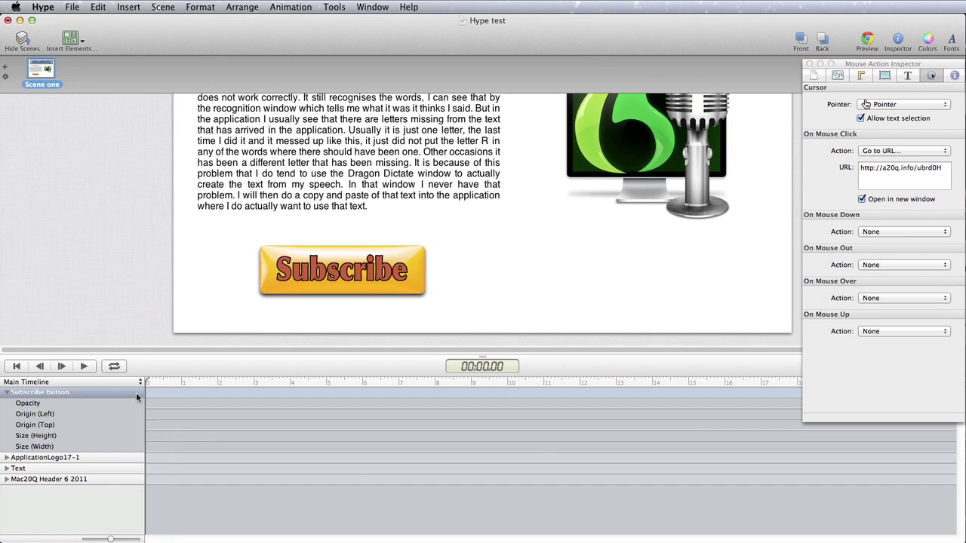
click(136, 394)
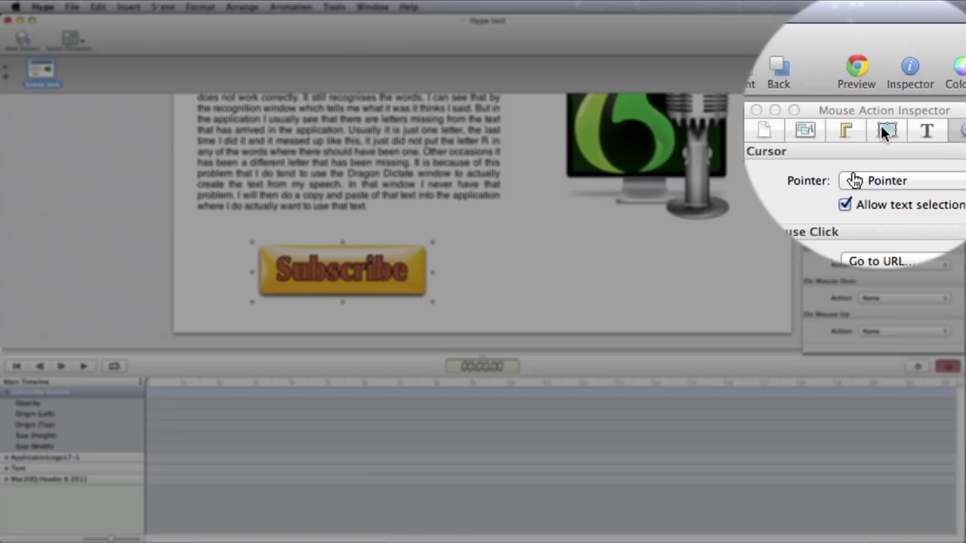
click(883, 76)
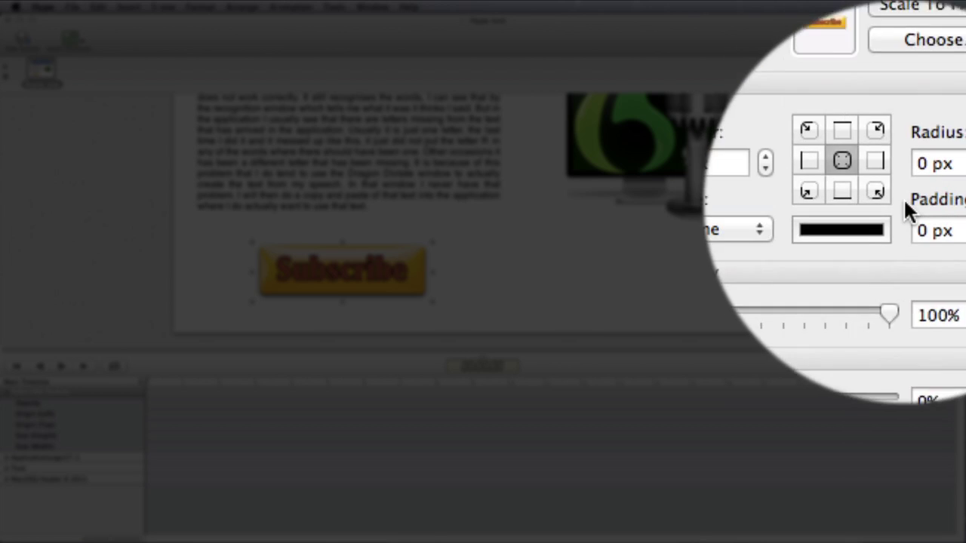
drag(895, 246, 796, 260)
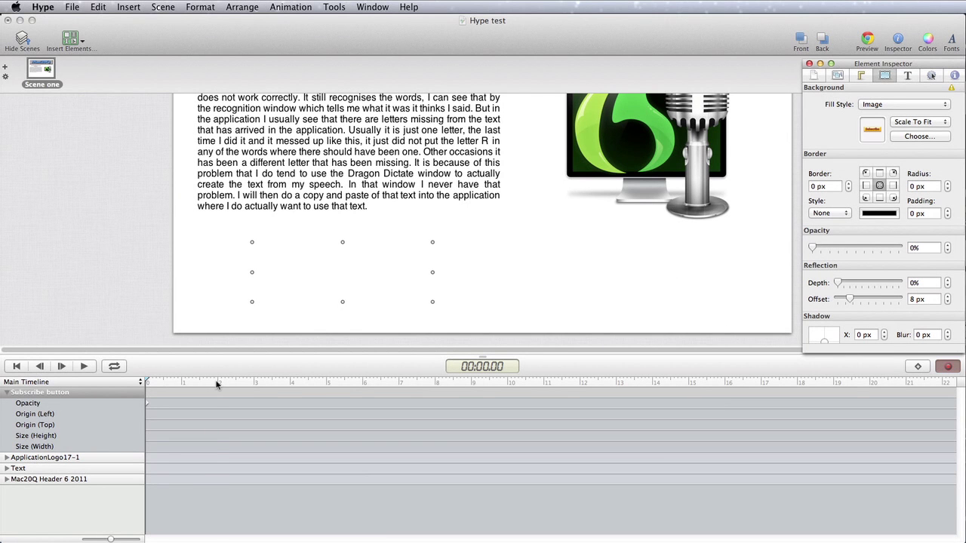
click(217, 383)
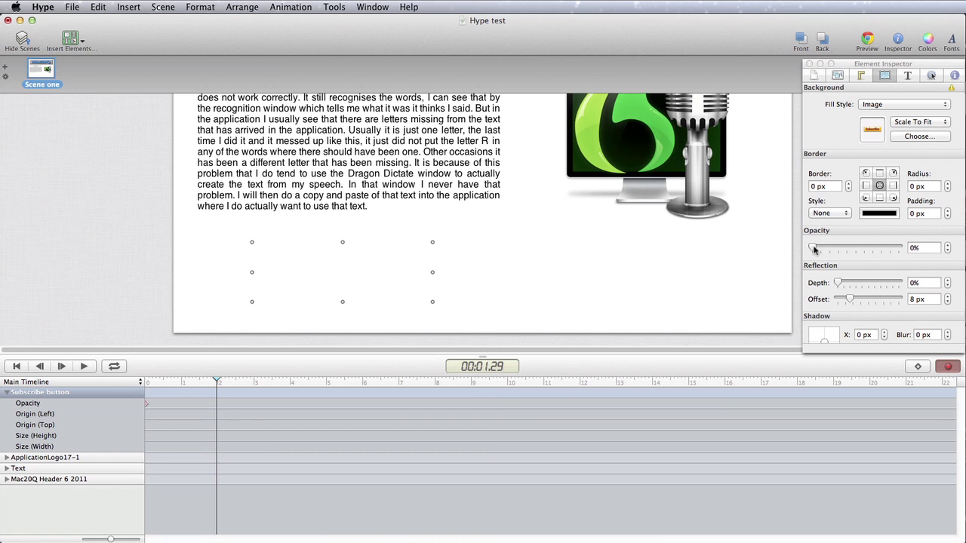
drag(813, 247, 906, 247)
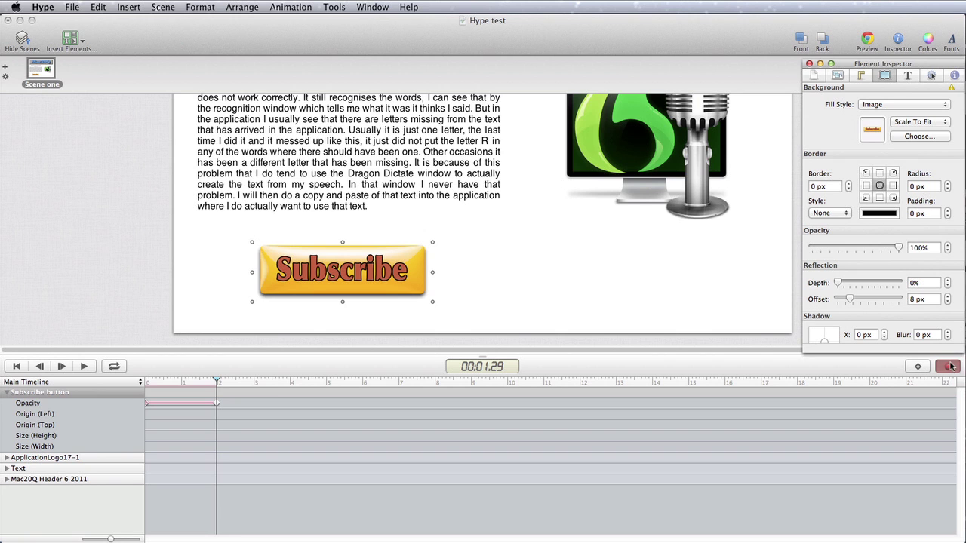
click(948, 366)
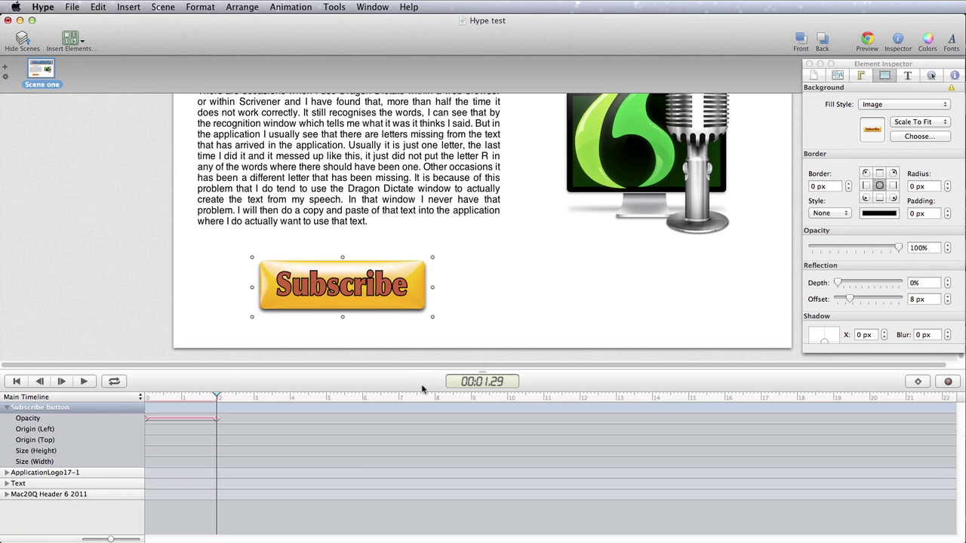
click(646, 180)
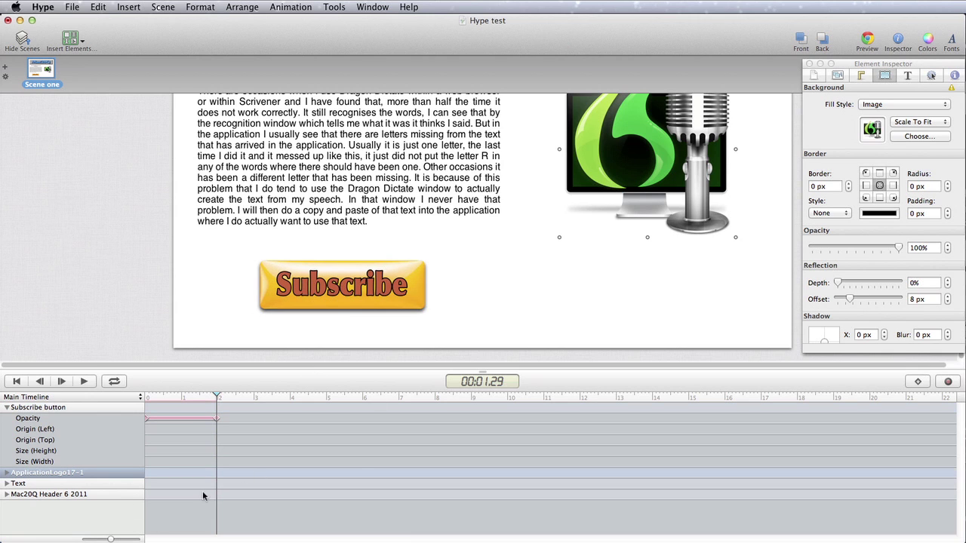
click(6, 474)
At 0 seconds, record a keyframe shrinking the Dragon logo to a 3 px dot
click(215, 395)
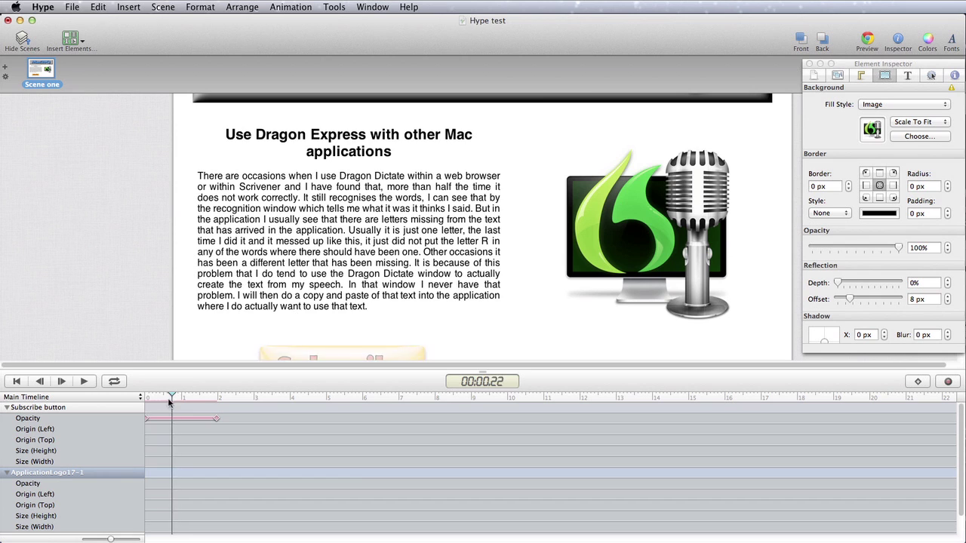
drag(169, 403, 145, 404)
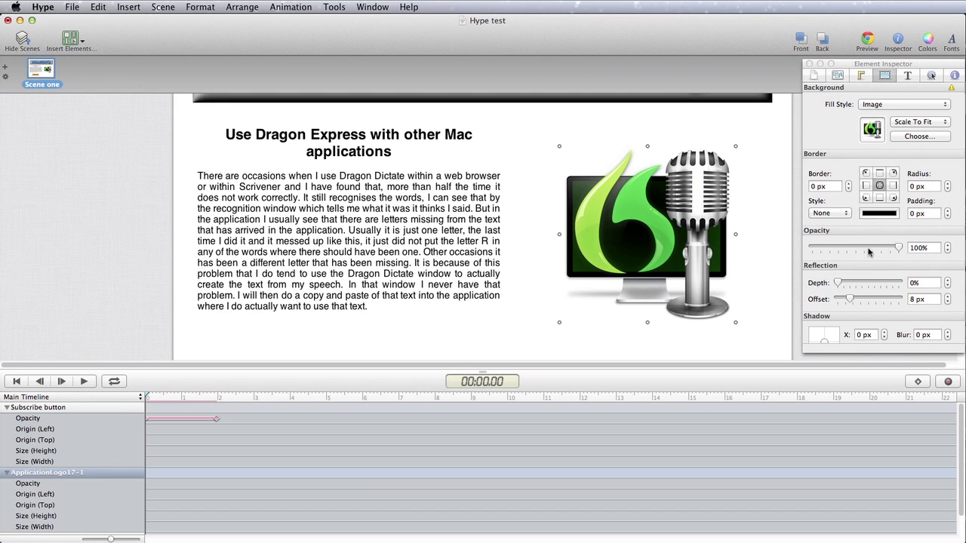
click(863, 76)
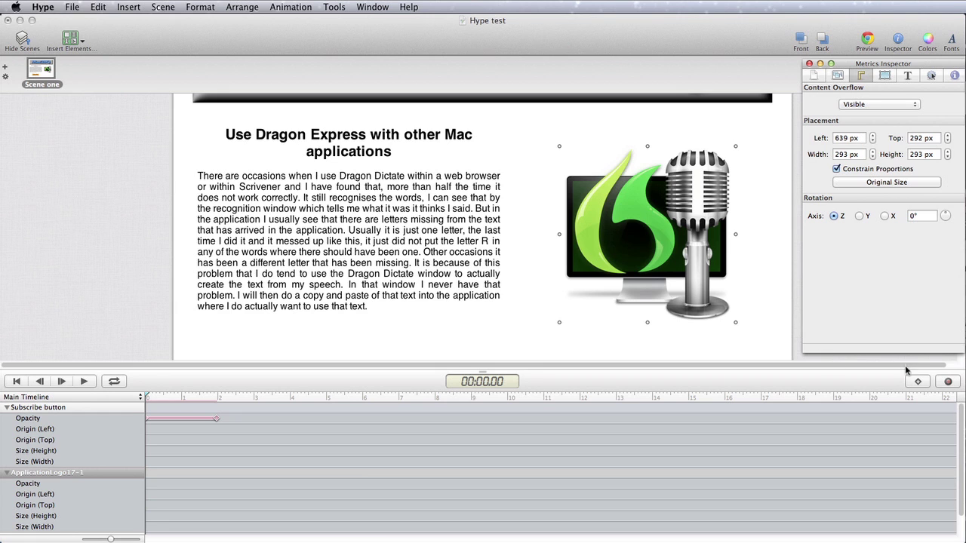
click(948, 381)
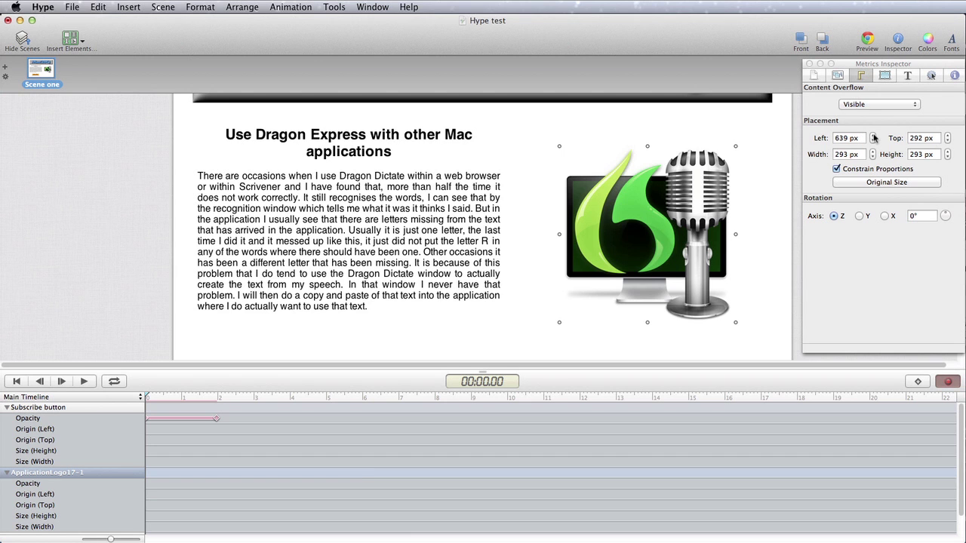
drag(736, 322, 636, 239)
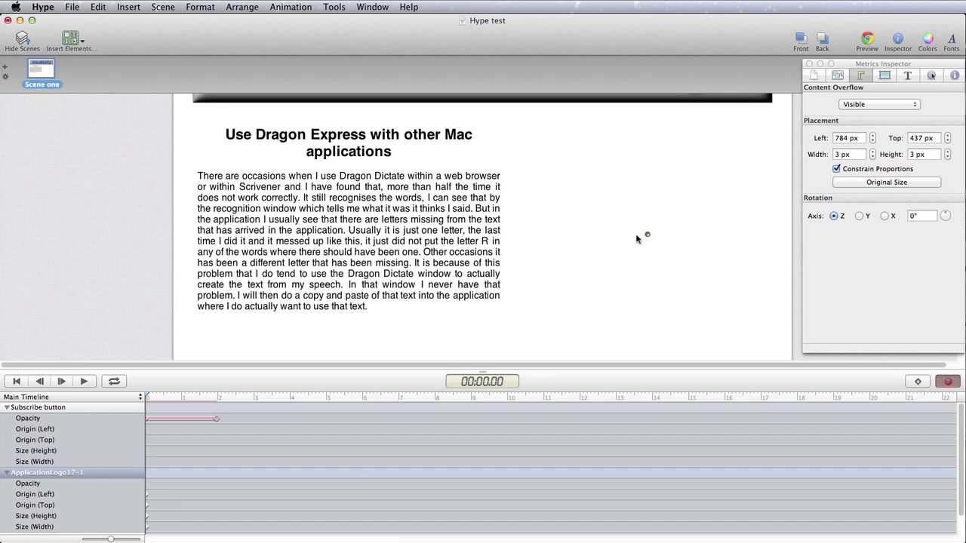
Enlarge the logo back to 335 px at 3 seconds, then play the animation from the start
click(254, 397)
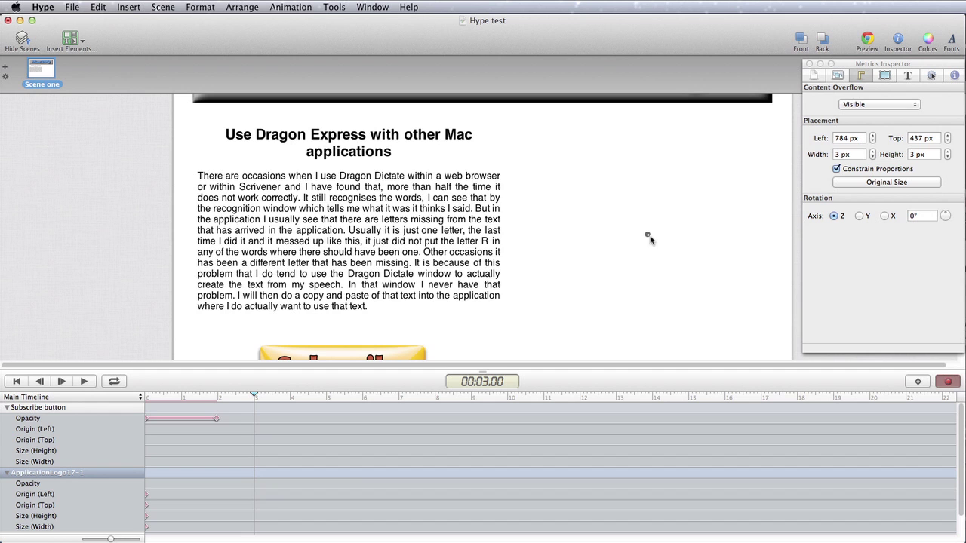
drag(649, 240, 749, 323)
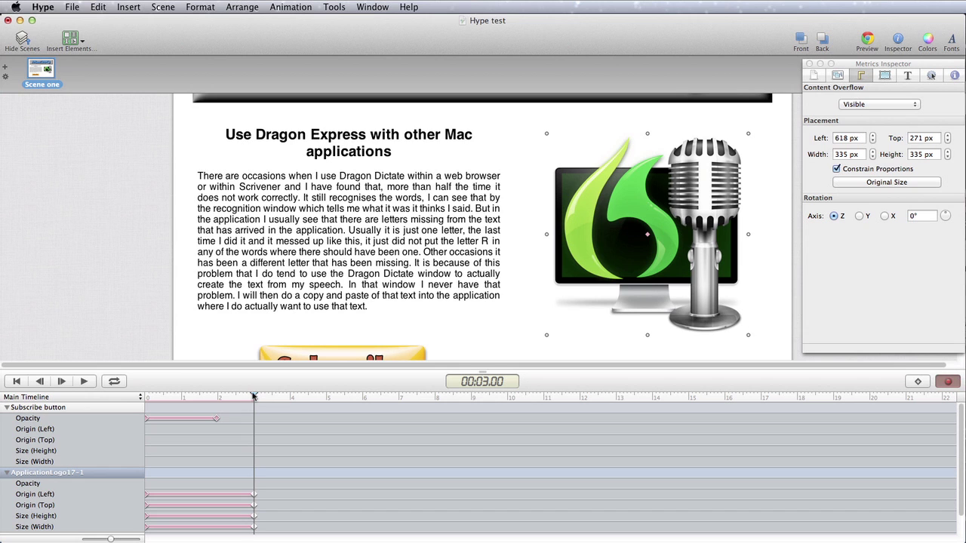
drag(253, 396, 76, 469)
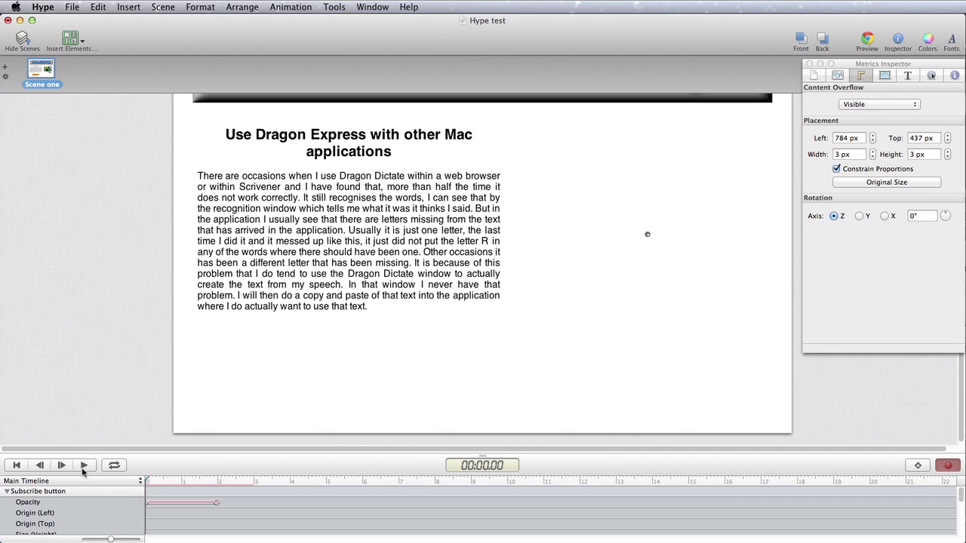
click(84, 465)
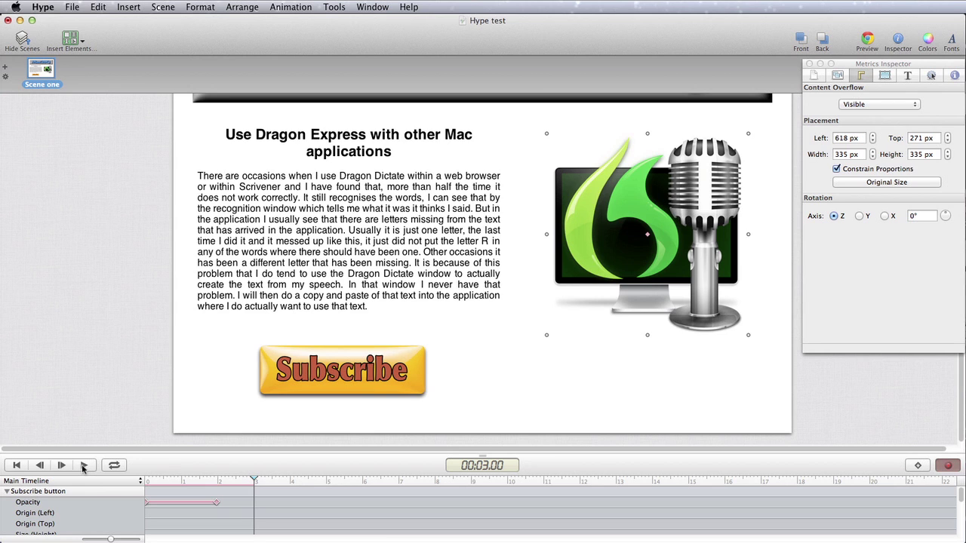
Add a textured button labelled 'Next Page' to the right of the Subscribe button
click(360, 338)
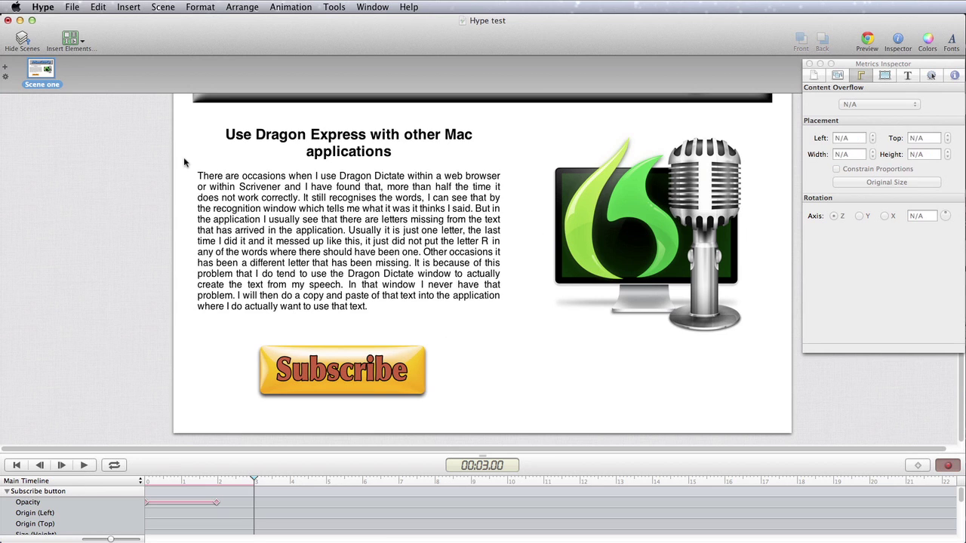
click(73, 37)
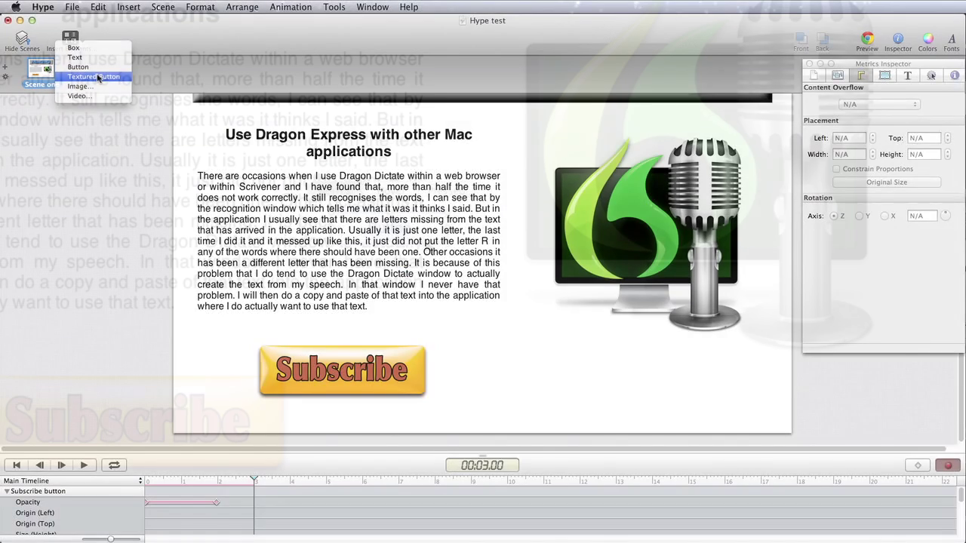
click(90, 75)
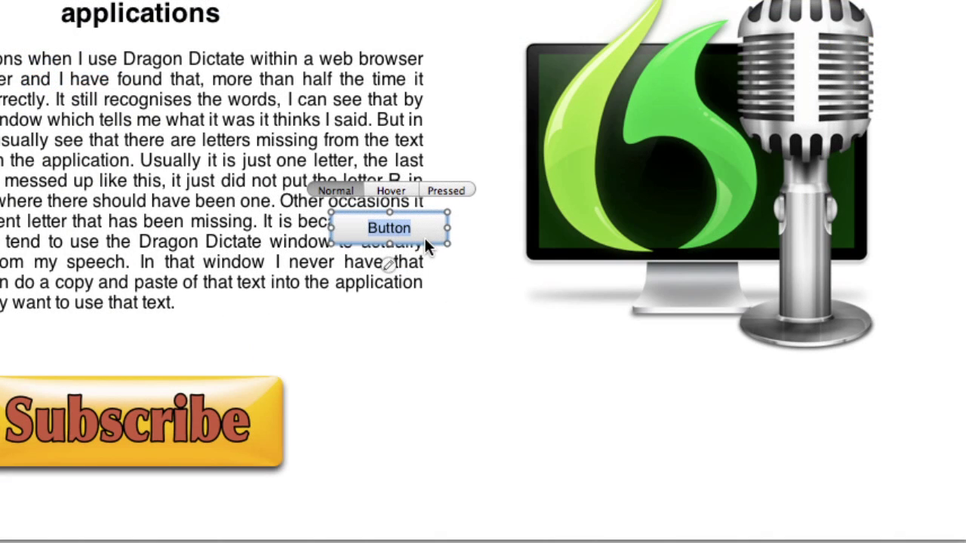
text(Next )
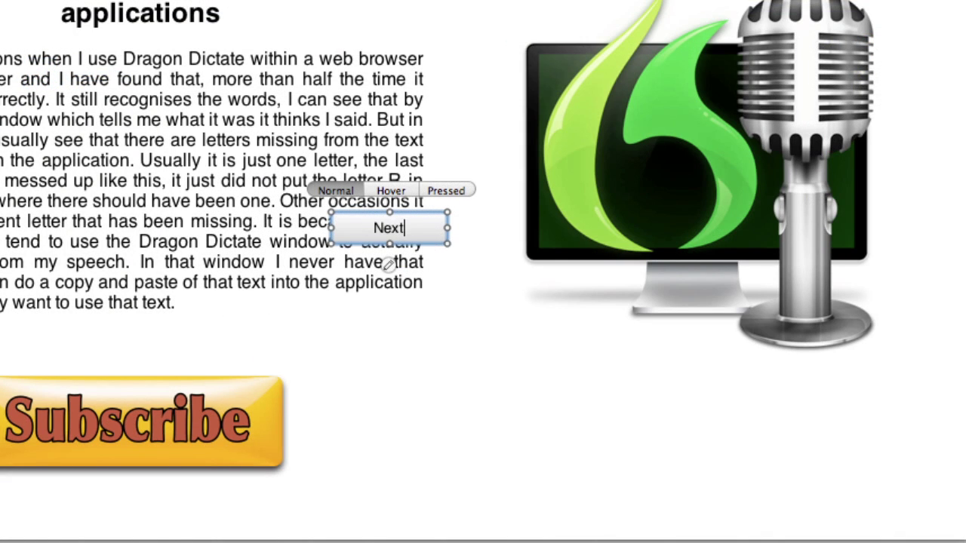
text(Page)
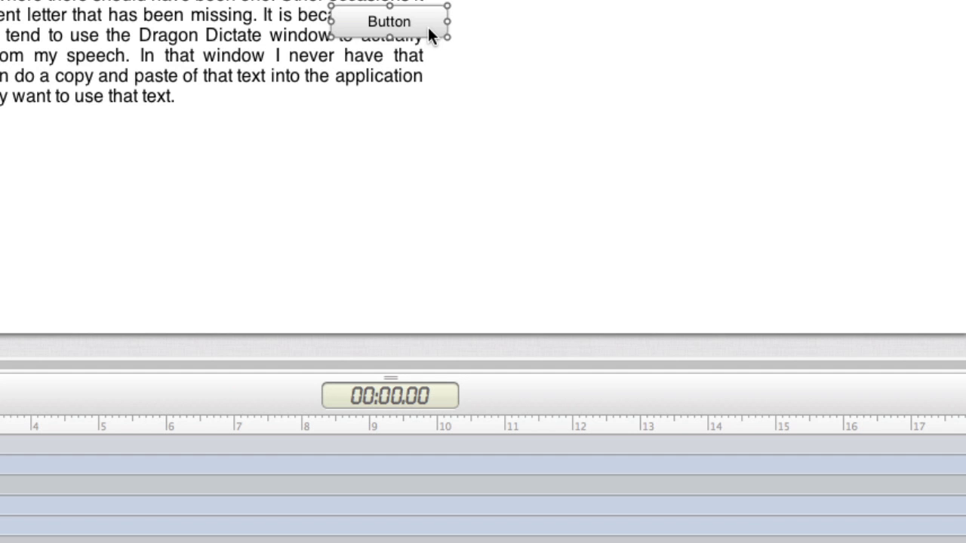
drag(428, 26, 799, 229)
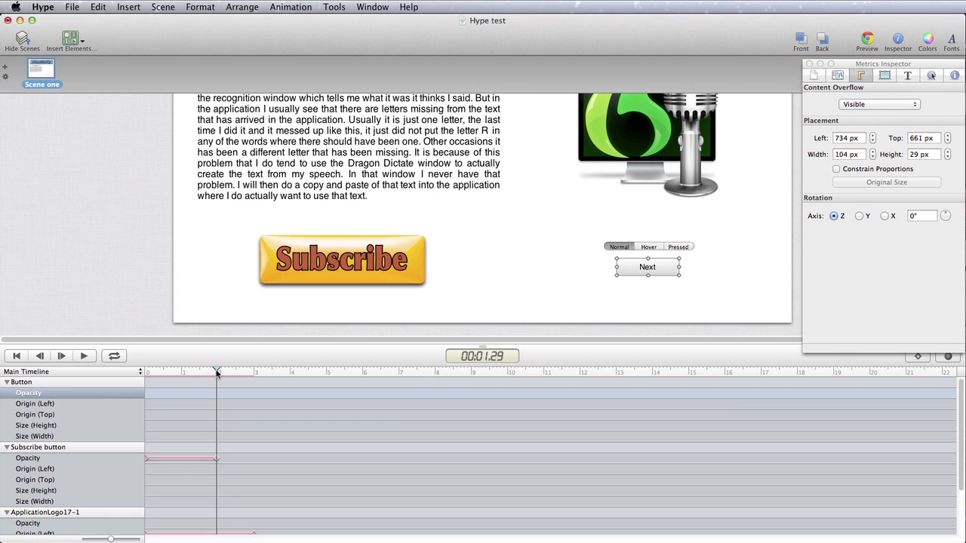
key(super+4)
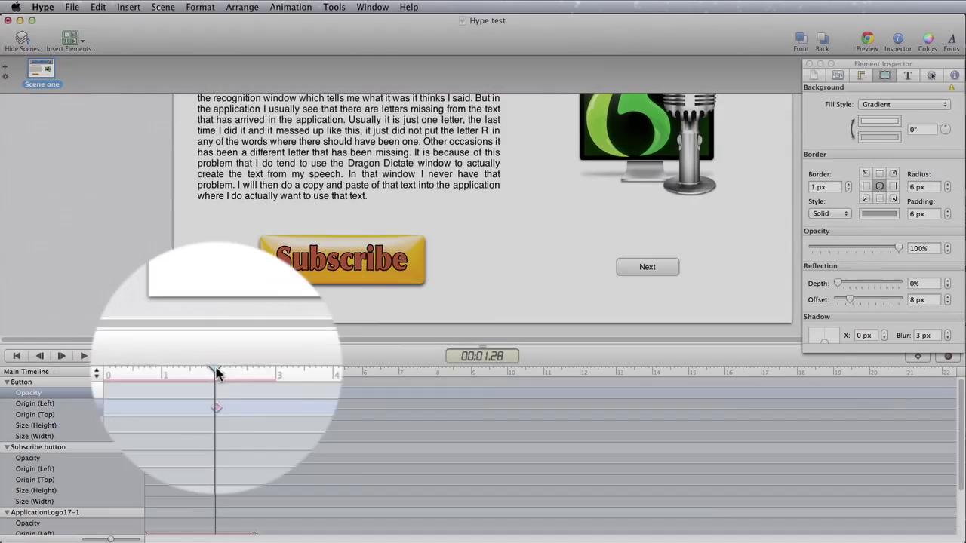
Record the Next button at 19% opacity near 2 seconds, then replay the scene animation
drag(217, 370, 253, 371)
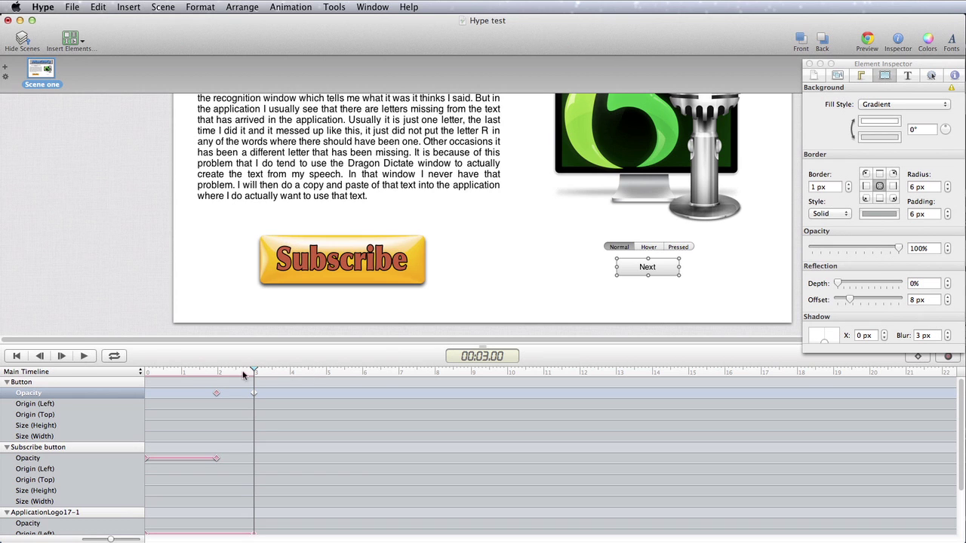
drag(252, 371, 214, 371)
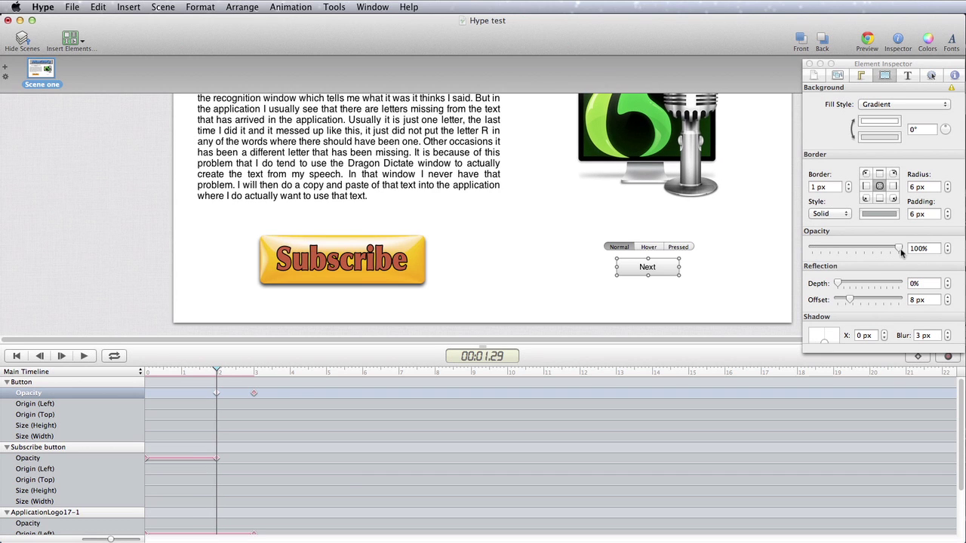
drag(898, 248, 829, 257)
click(512, 327)
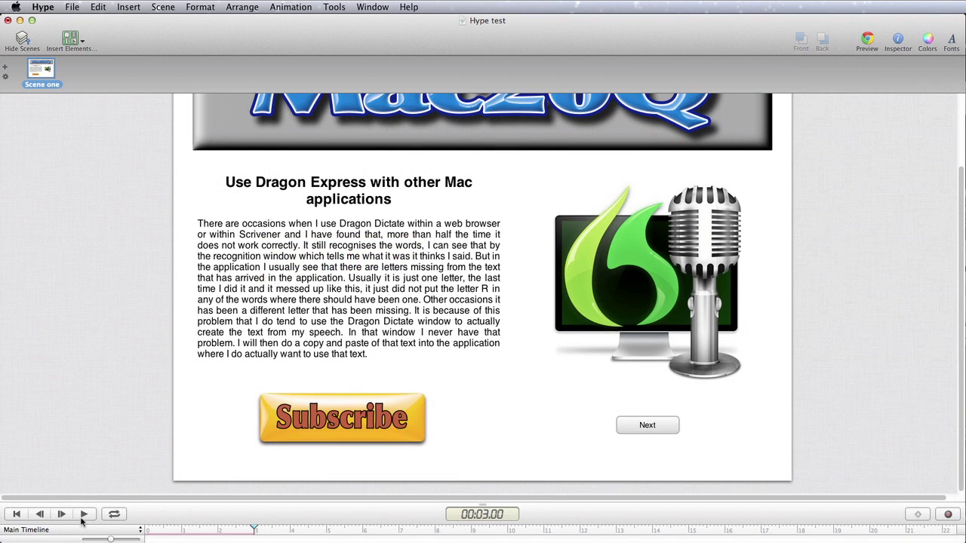
click(83, 514)
click(647, 429)
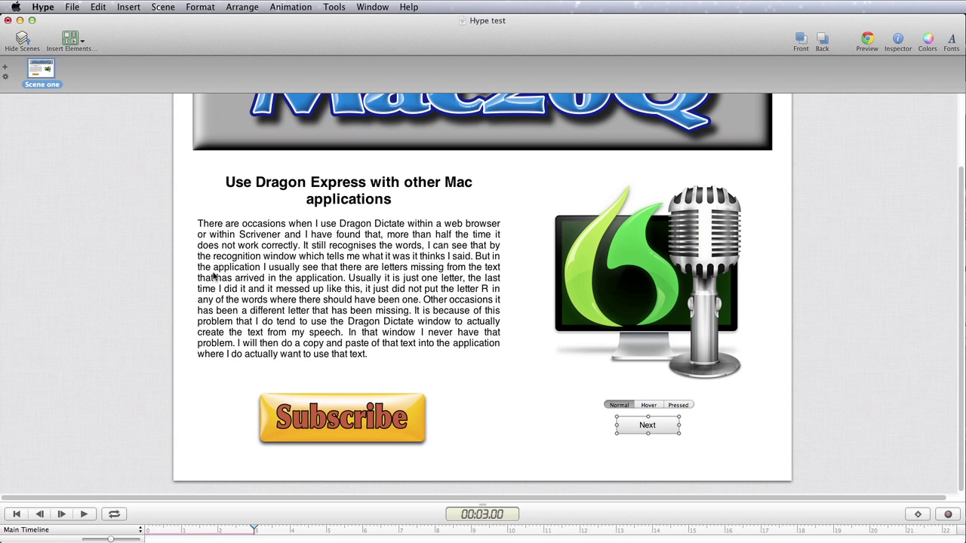
Add a blank Untitled Scene after Scene one and bring the Finder media folder forward
click(24, 44)
click(24, 44)
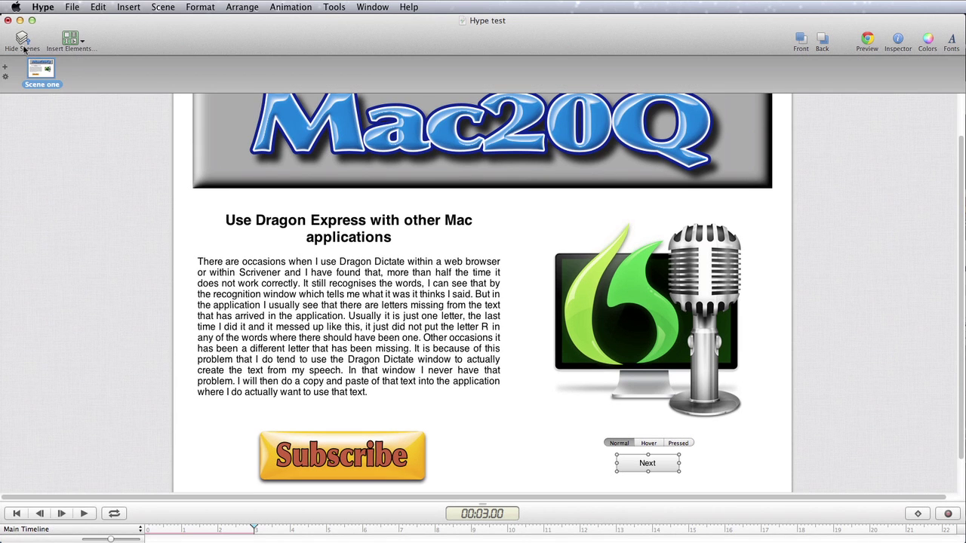
click(4, 68)
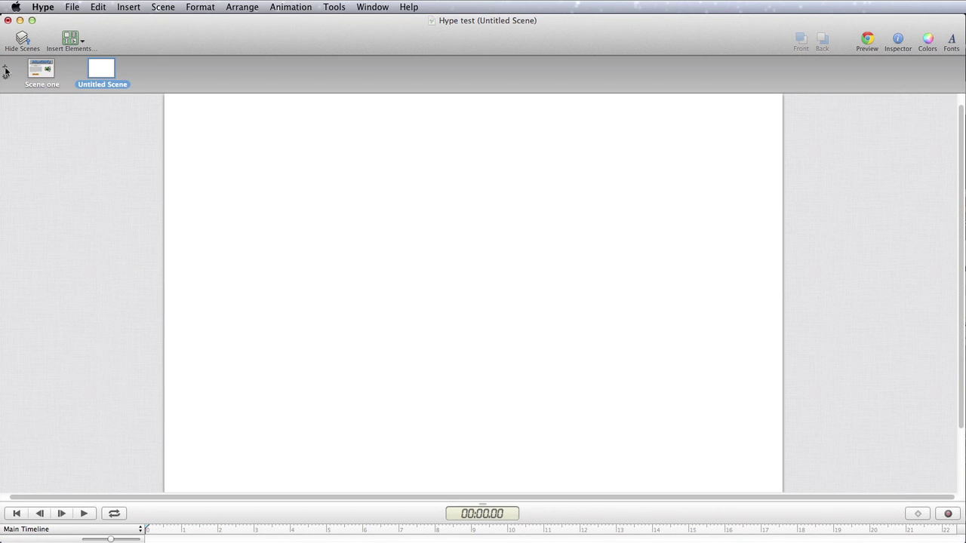
key(super+Tab)
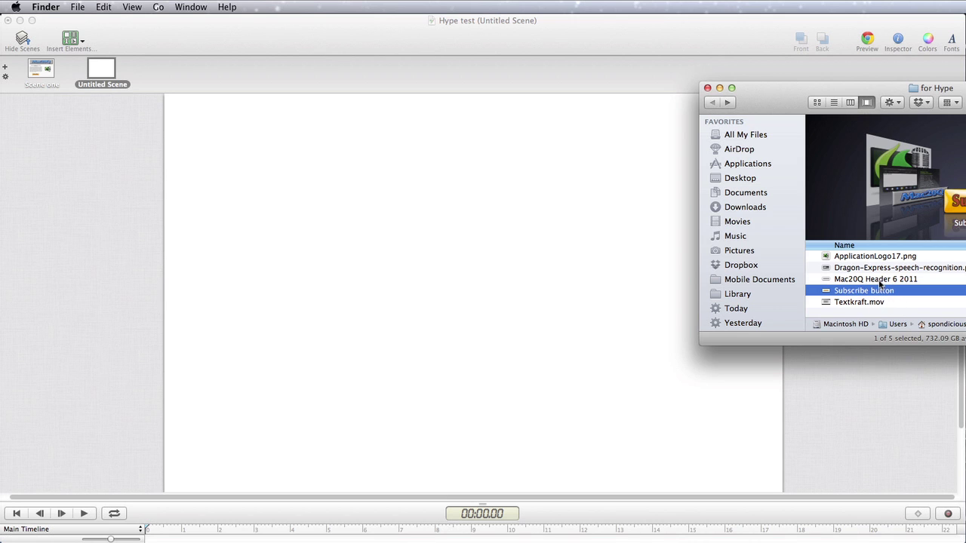
Drag the Mac20Q header image and Textkraft.mov into the new scene, with the header at the top
click(875, 280)
drag(875, 280, 458, 198)
click(860, 301)
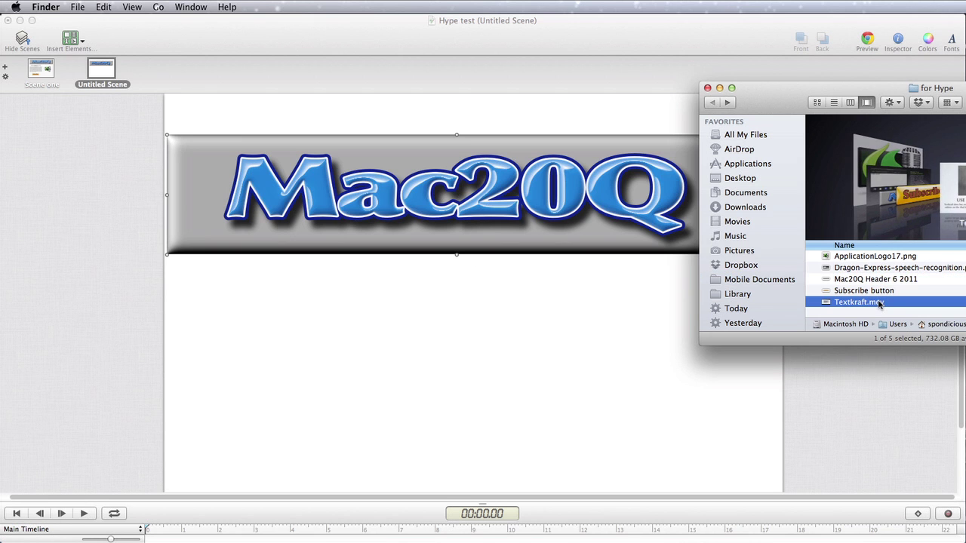
drag(879, 304, 537, 370)
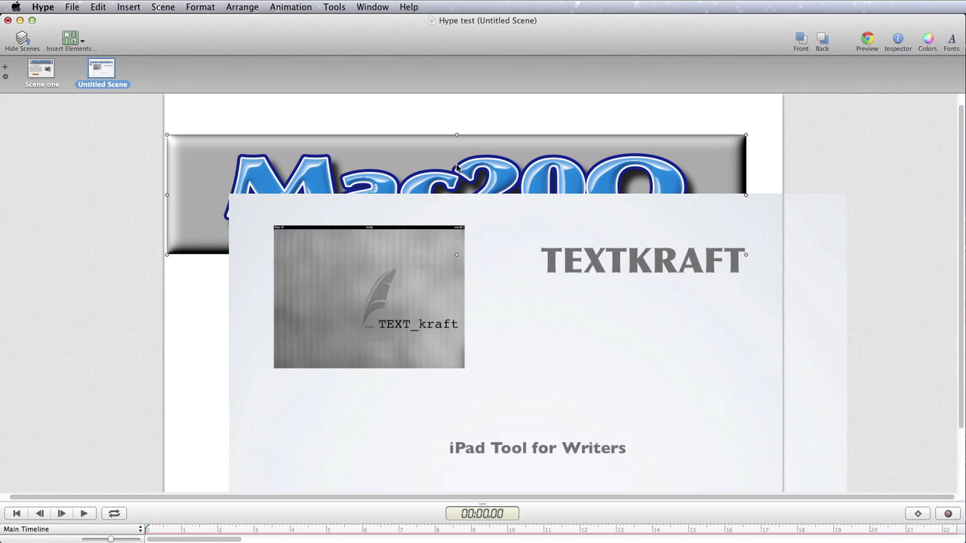
drag(457, 168, 474, 134)
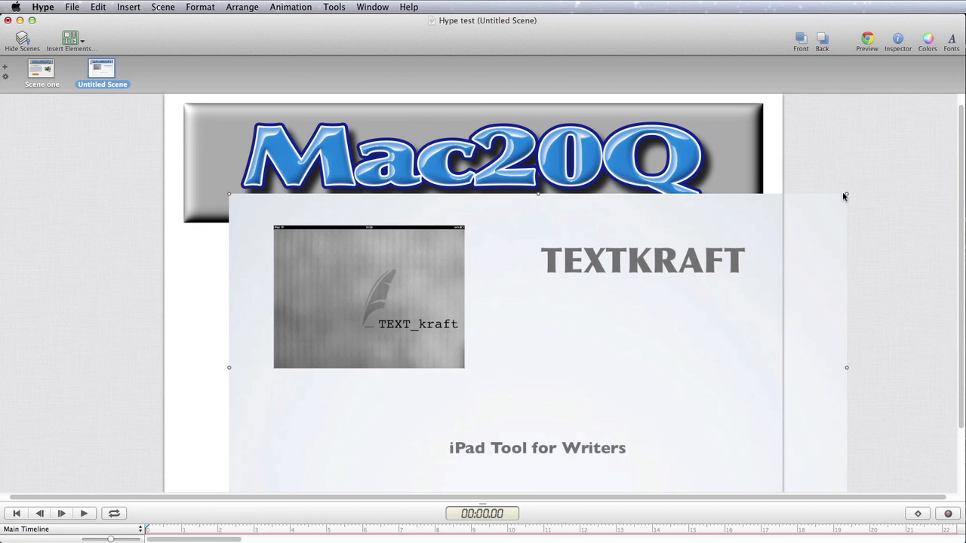
Scale down the Textkraft movie and centre it beneath the Mac20Q header
drag(846, 195, 629, 354)
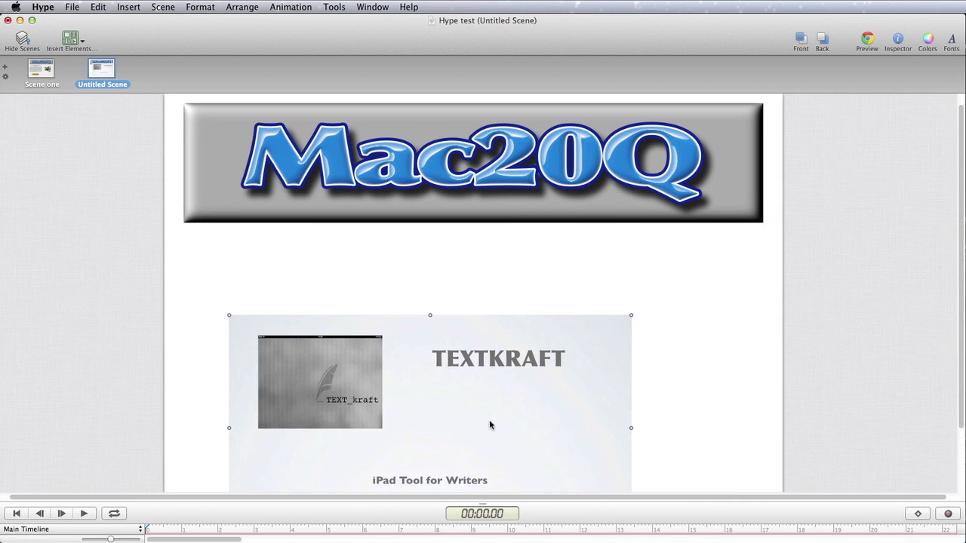
drag(494, 414, 527, 355)
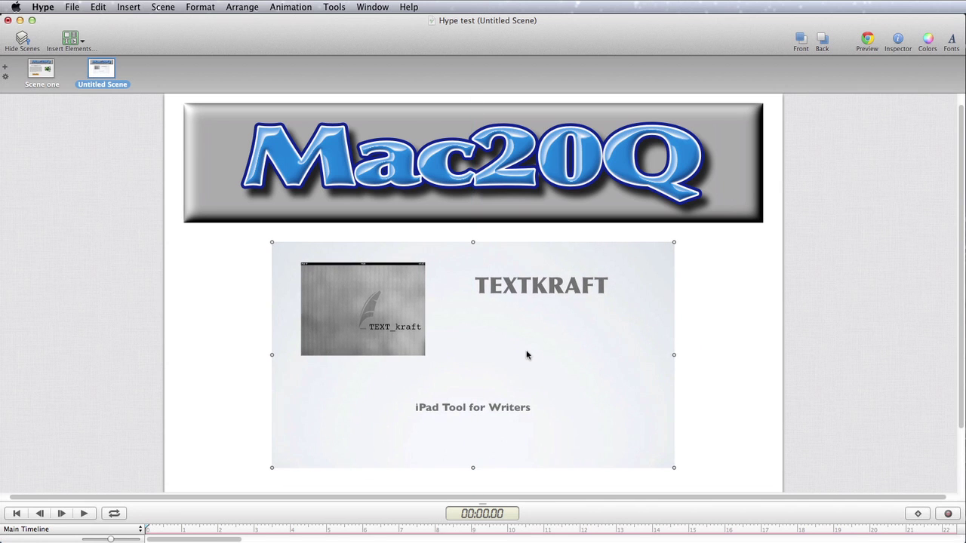
key(super+alt+i)
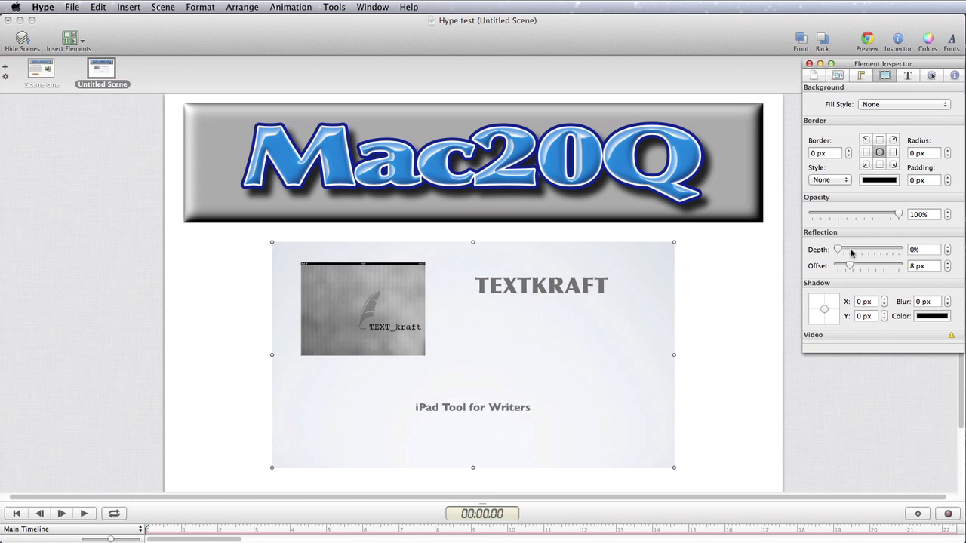
Give the Textkraft movie a drop shadow offset 20/22 px with 12 px blur, then return to Scene one
mouse_move(838, 252)
mouse_down()
mouse_move(859, 252)
mouse_move(830, 258)
mouse_up()
drag(832, 313, 836, 324)
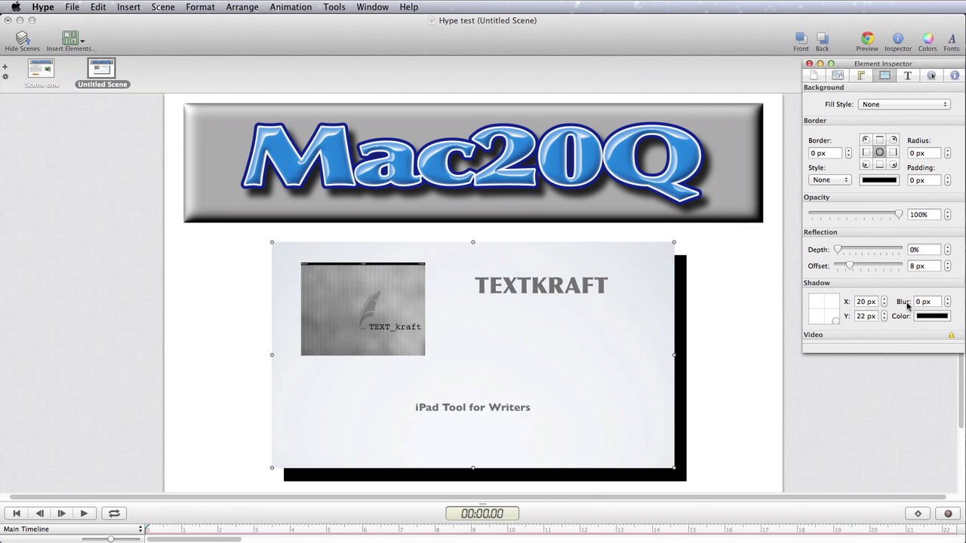
click(949, 300)
click(950, 300)
click(949, 300)
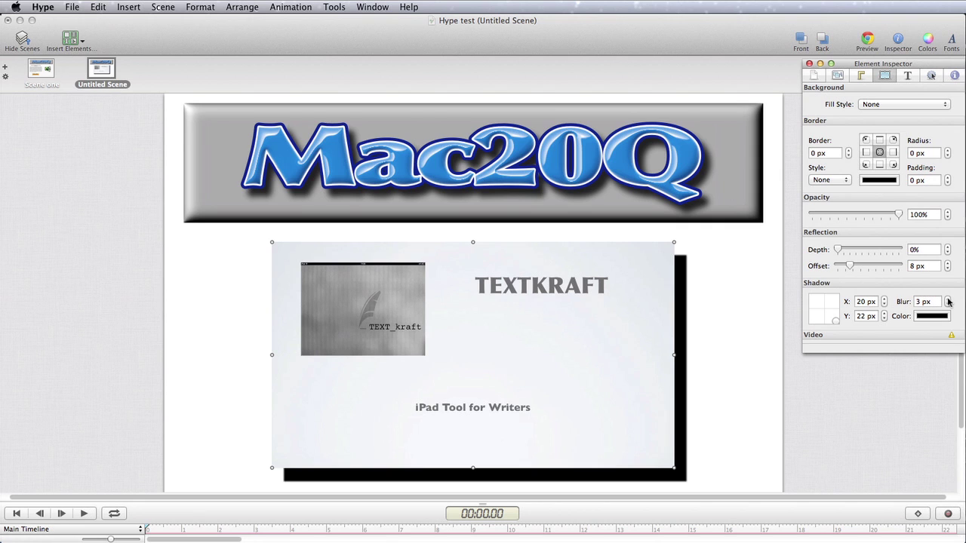
click(949, 300)
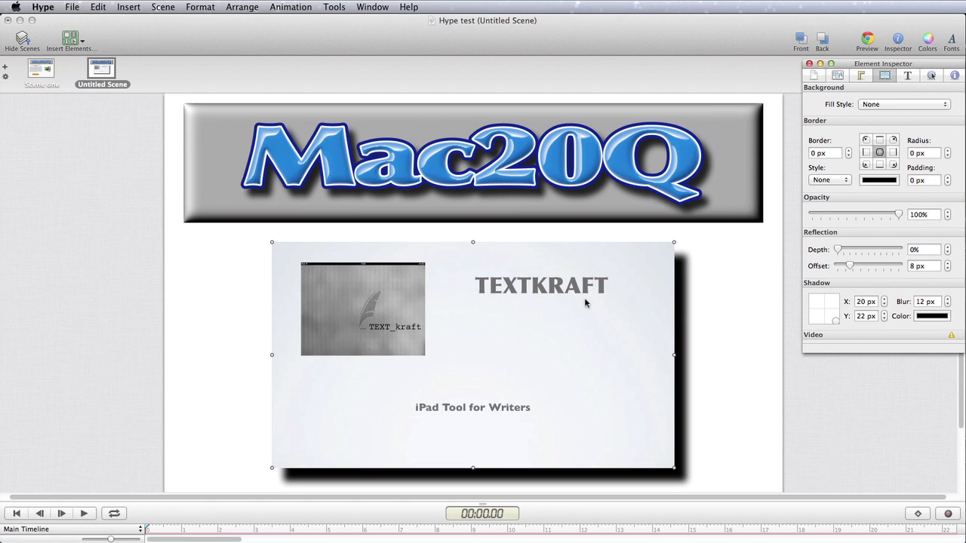
click(42, 74)
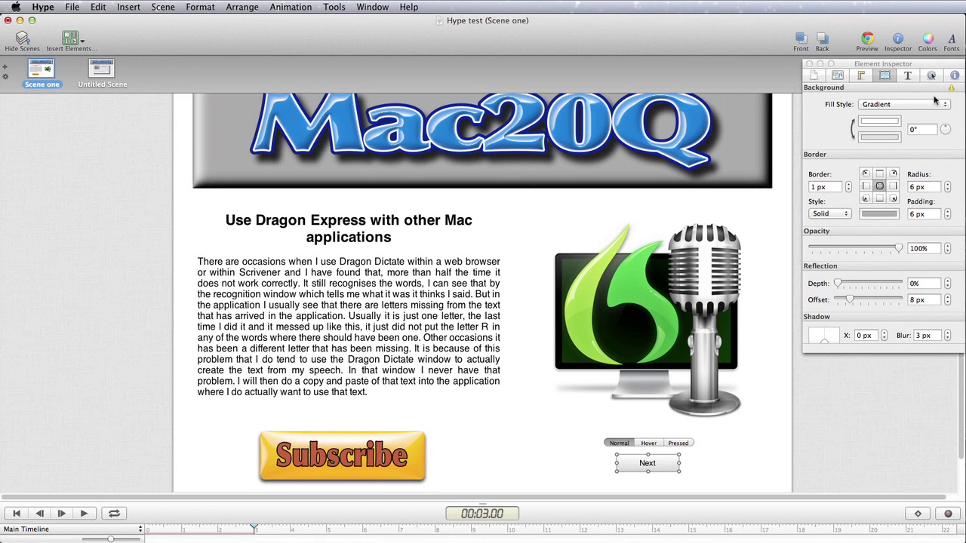
Make the Next button's label bold in its Pressed state
click(679, 443)
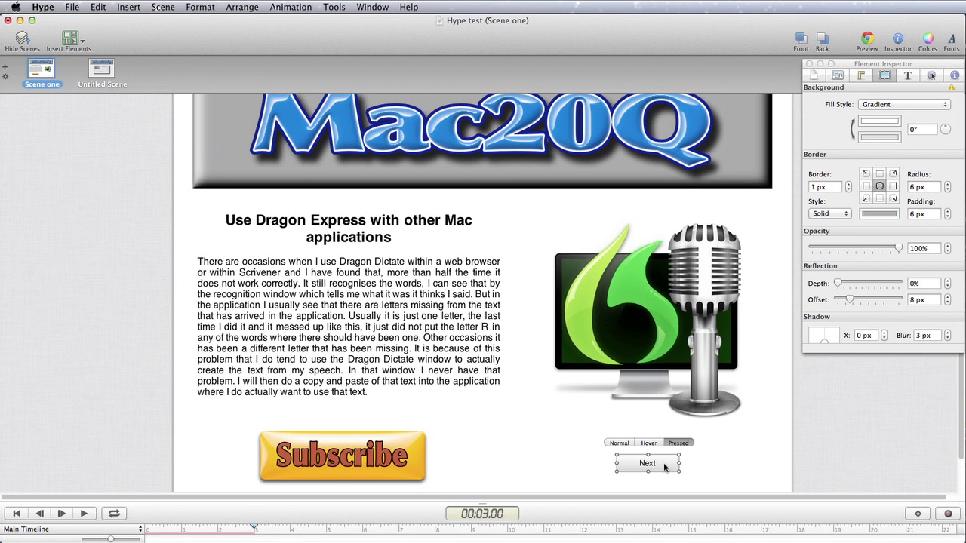
click(906, 76)
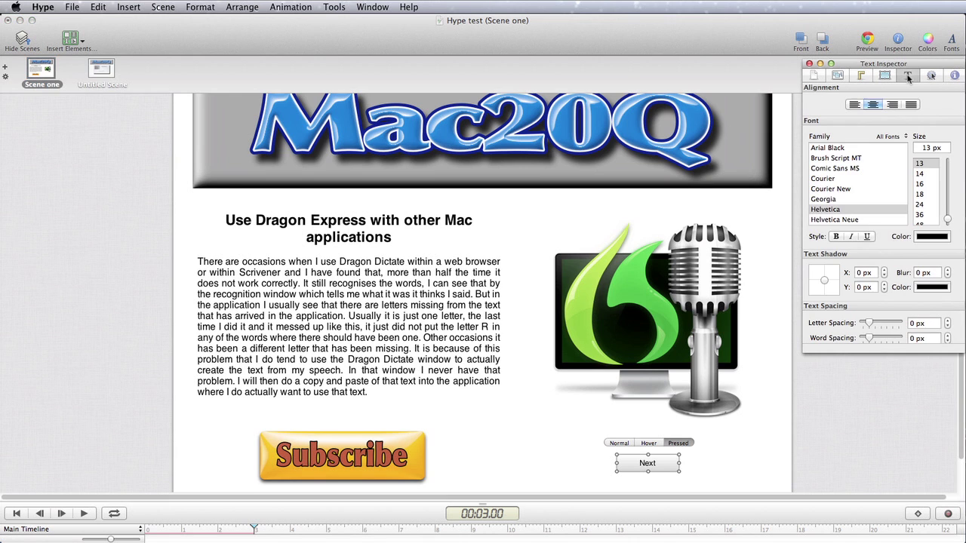
click(835, 237)
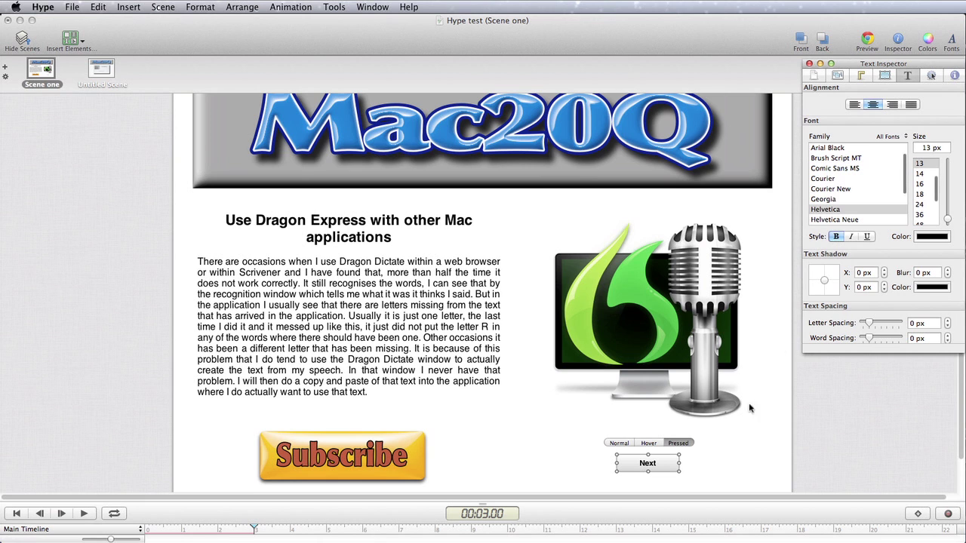
Make the Next button's Hover-state label bold and dark red
click(648, 444)
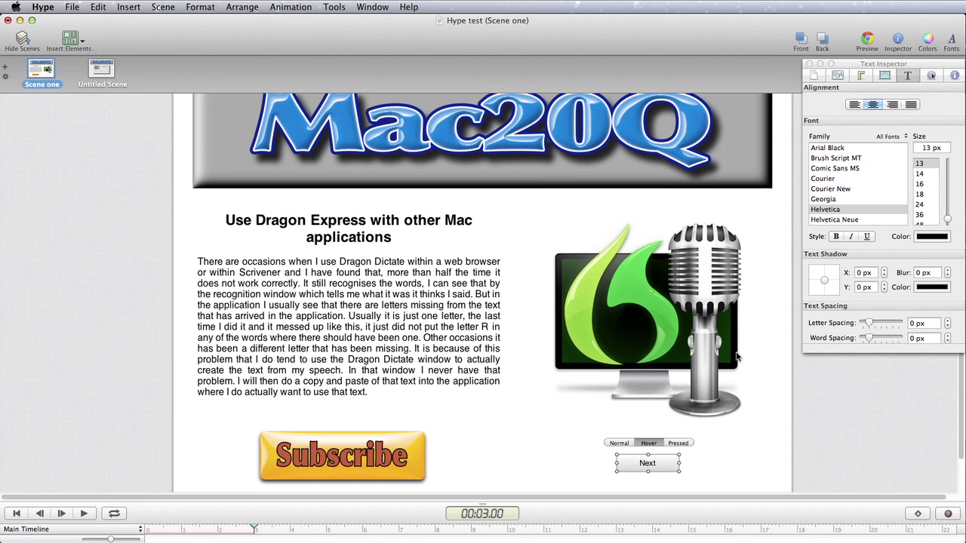
click(931, 237)
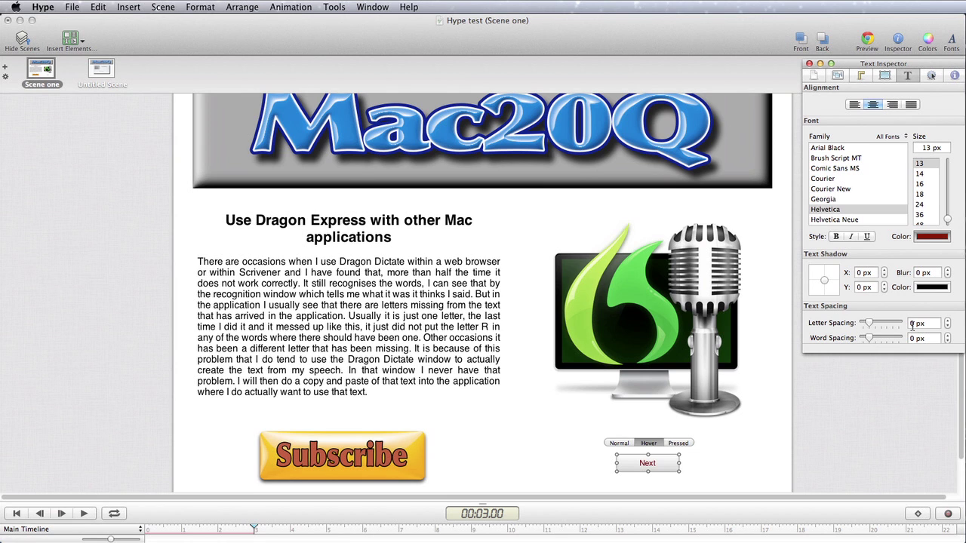
click(836, 238)
click(931, 76)
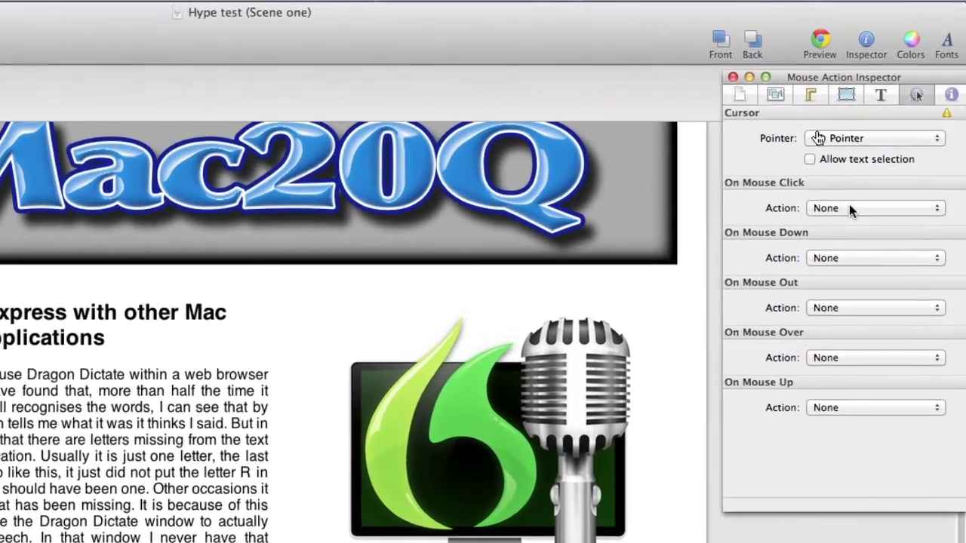
Set the Next button's click action to Jump to Scene, Next Scene, with a Swap transition
click(849, 208)
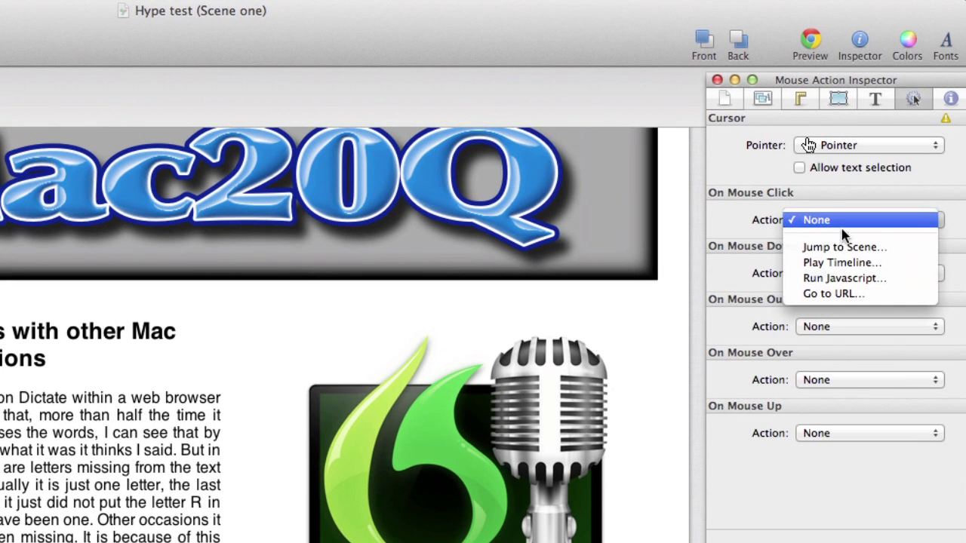
click(864, 249)
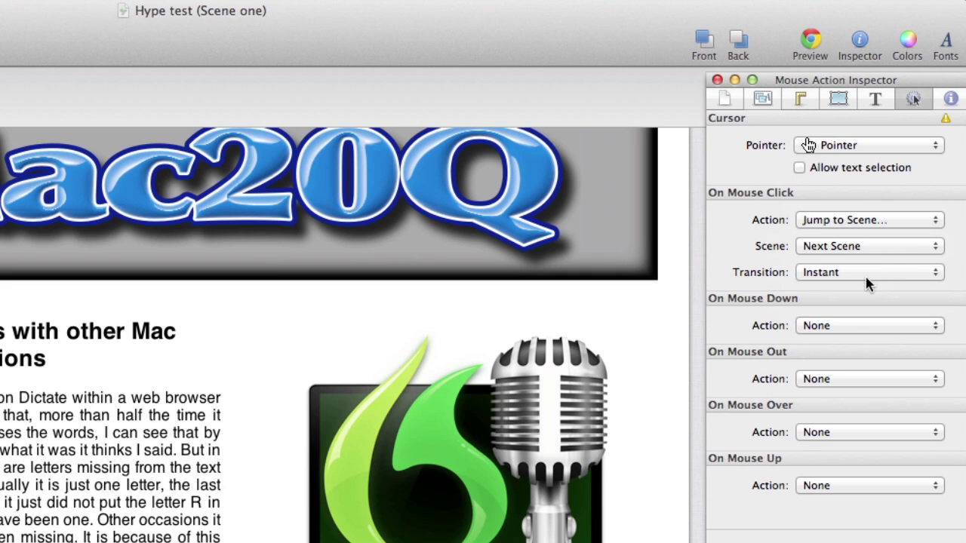
click(867, 273)
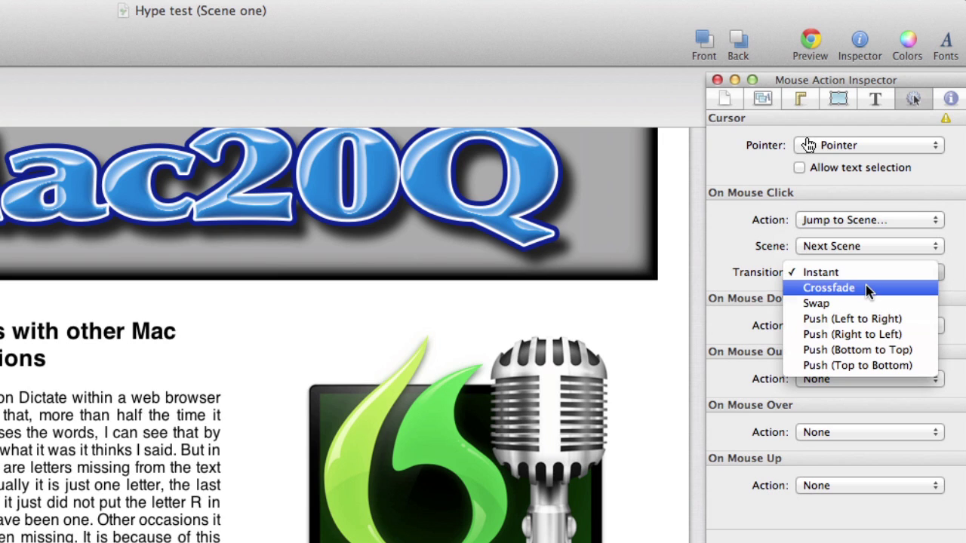
click(857, 304)
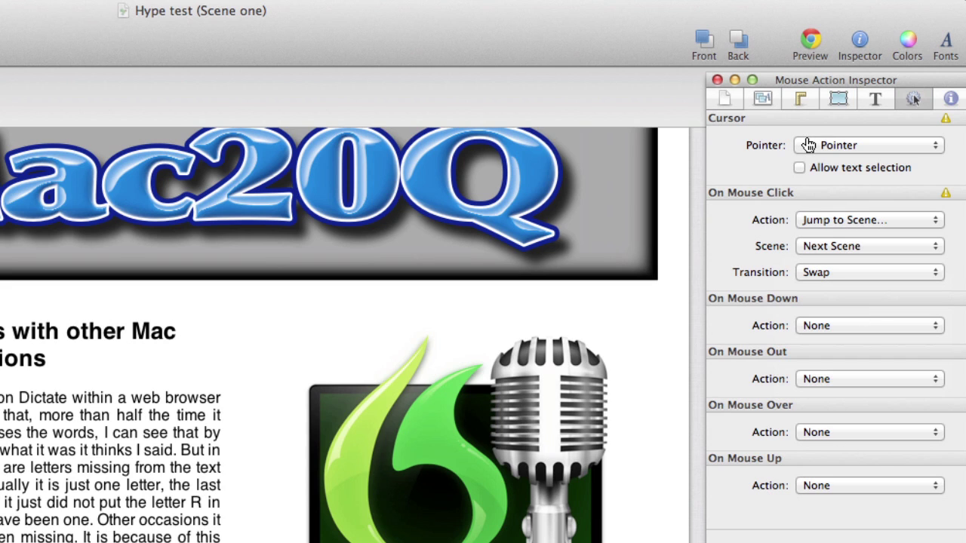
key(Escape)
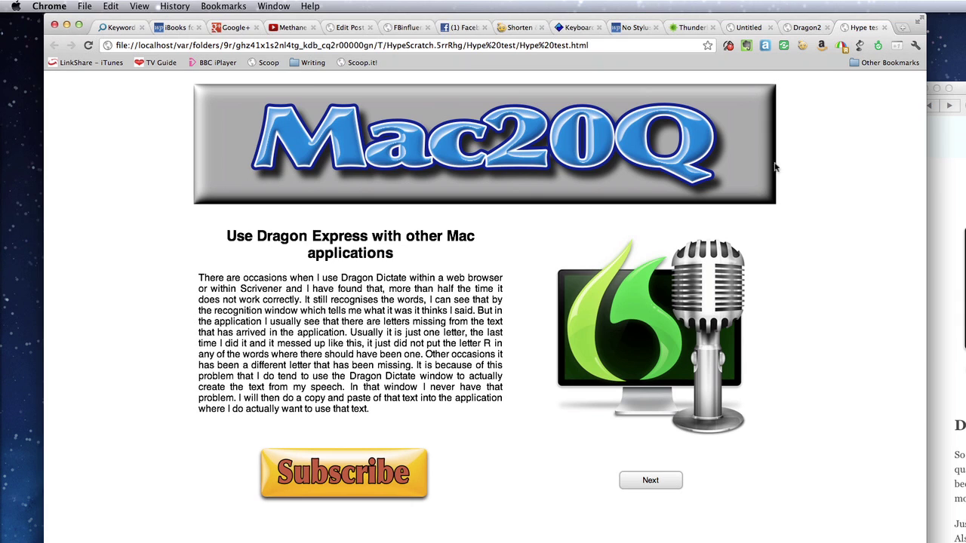
Test the Chrome preview by clicking Next to reach the Textkraft scene, then close its tab
key(super+w)
click(655, 485)
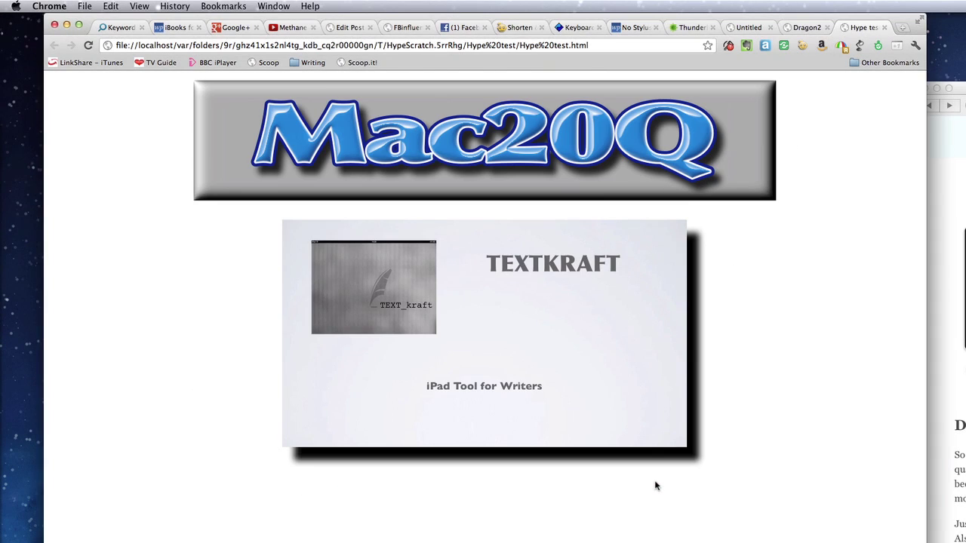
click(655, 485)
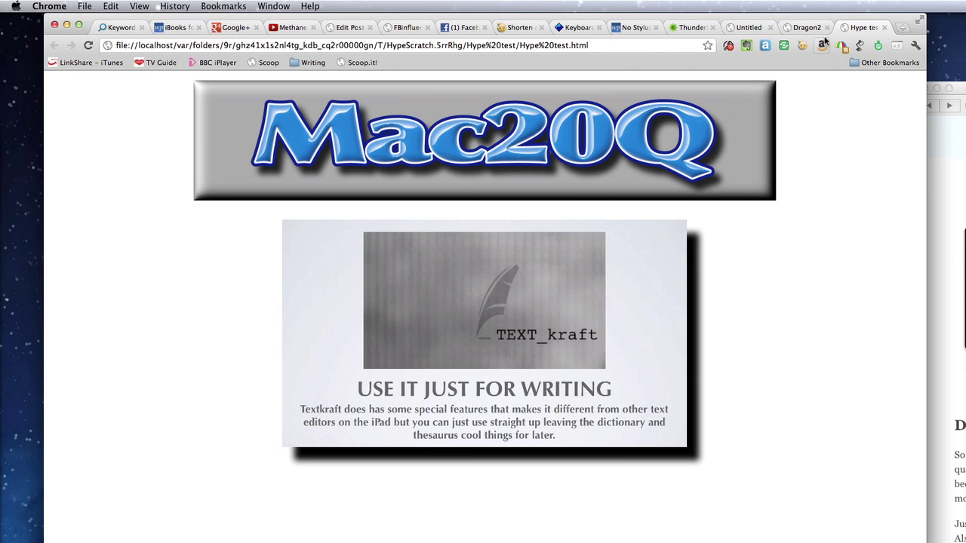
click(884, 28)
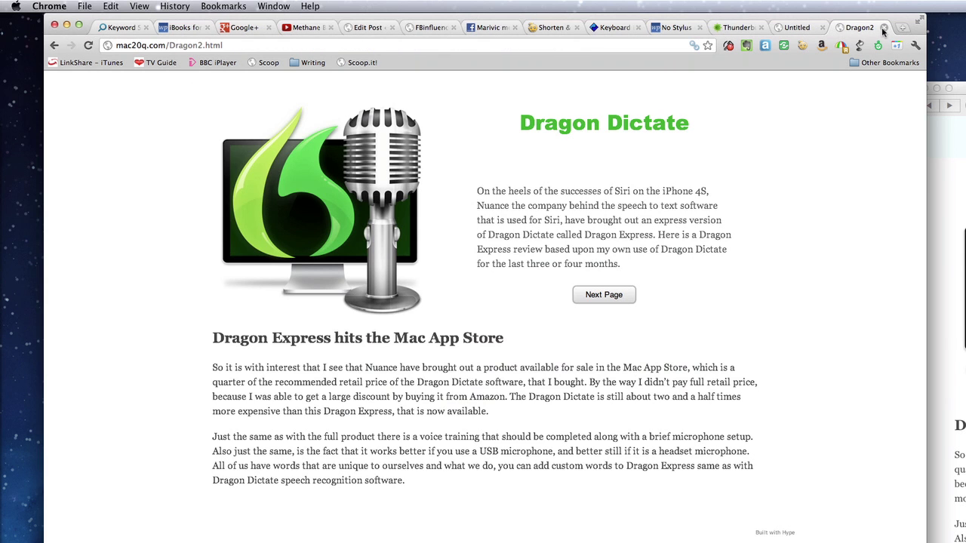
Export the Hype test document as HTML5 to a folder in Documents
key(ctrl+alt+super+space)
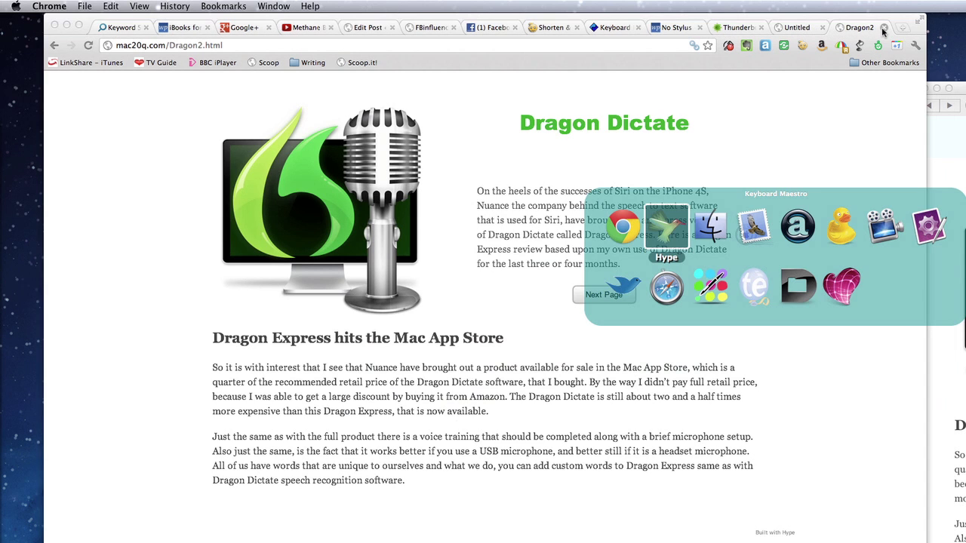
key(Return)
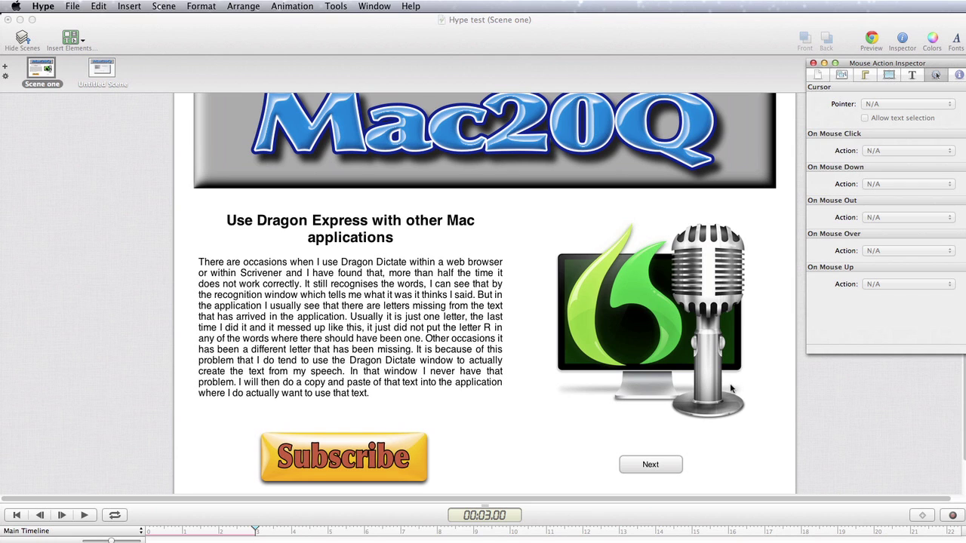
scroll(730, 388, up, 2)
click(73, 6)
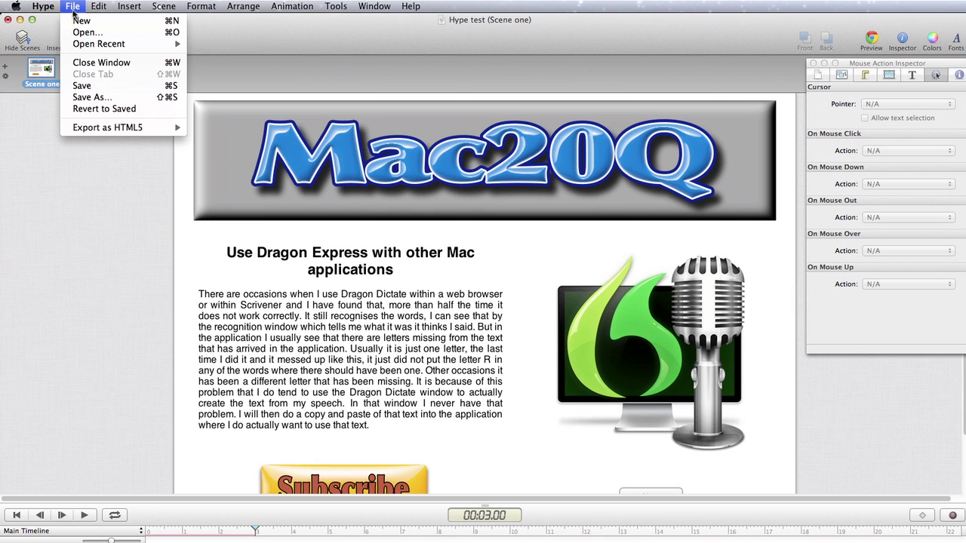
mouse_move(115, 130)
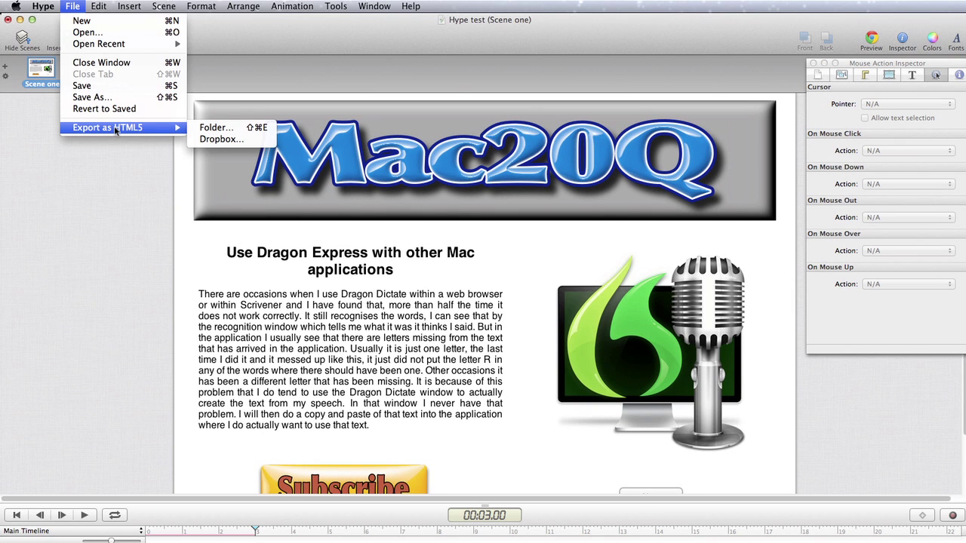
click(214, 128)
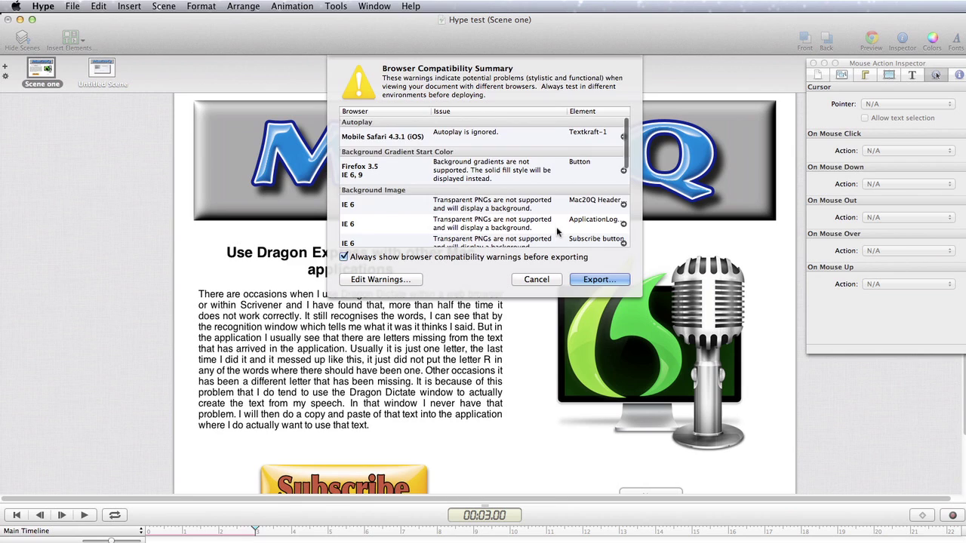
click(585, 279)
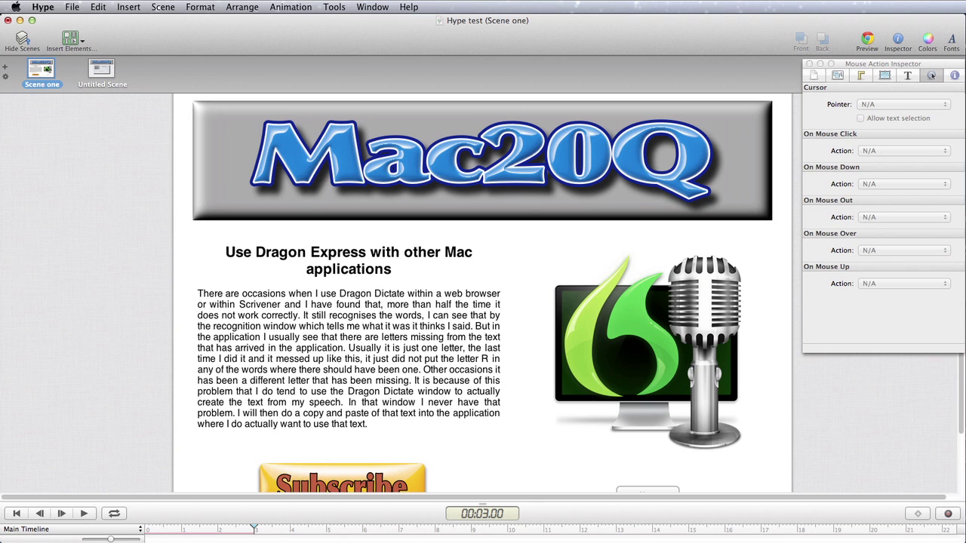
key(super+Tab)
Open the exported Hype test folder from Documents in a new Finder window
key(super+n)
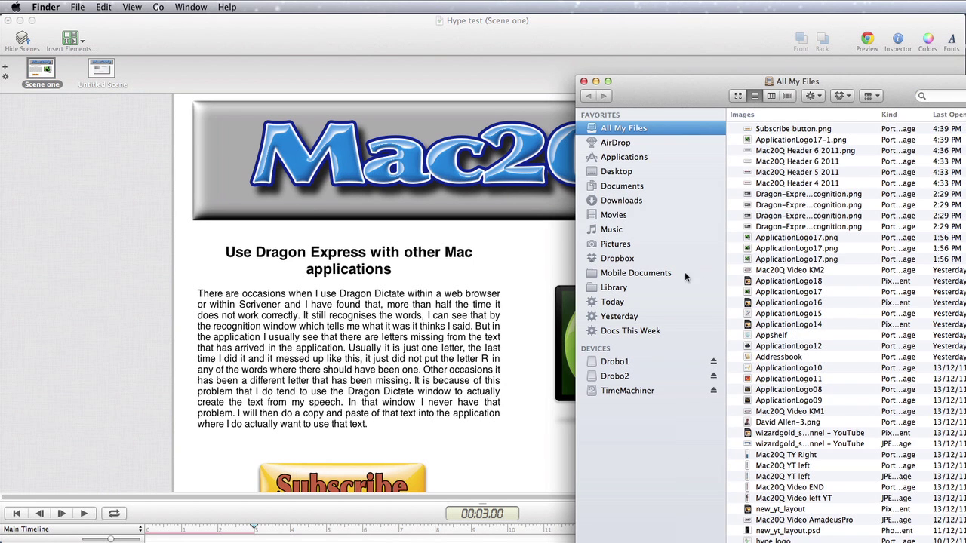
click(622, 185)
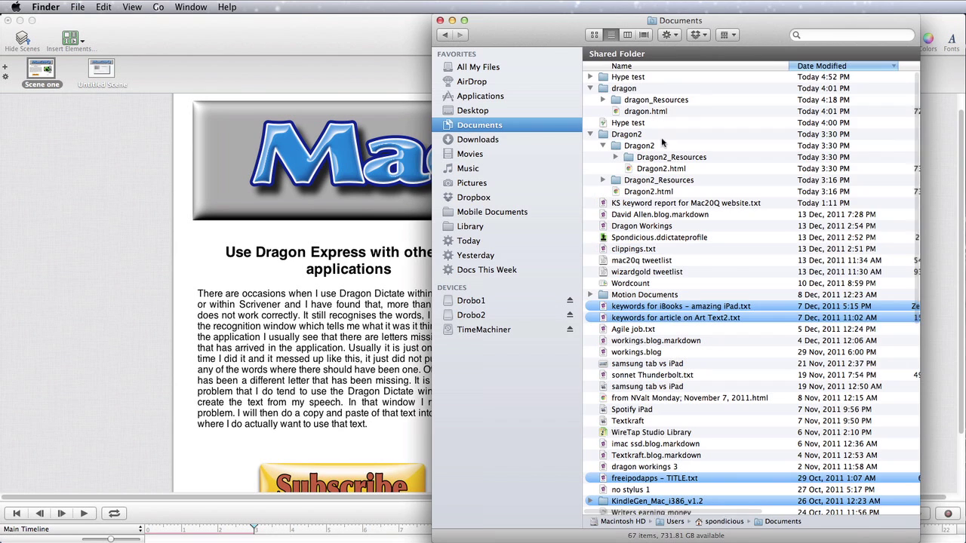
click(601, 79)
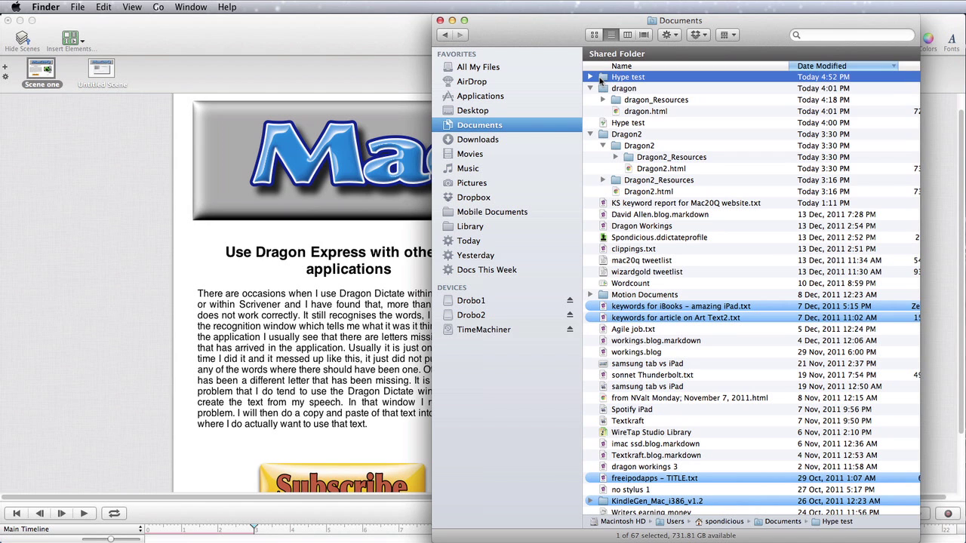
double_click(601, 78)
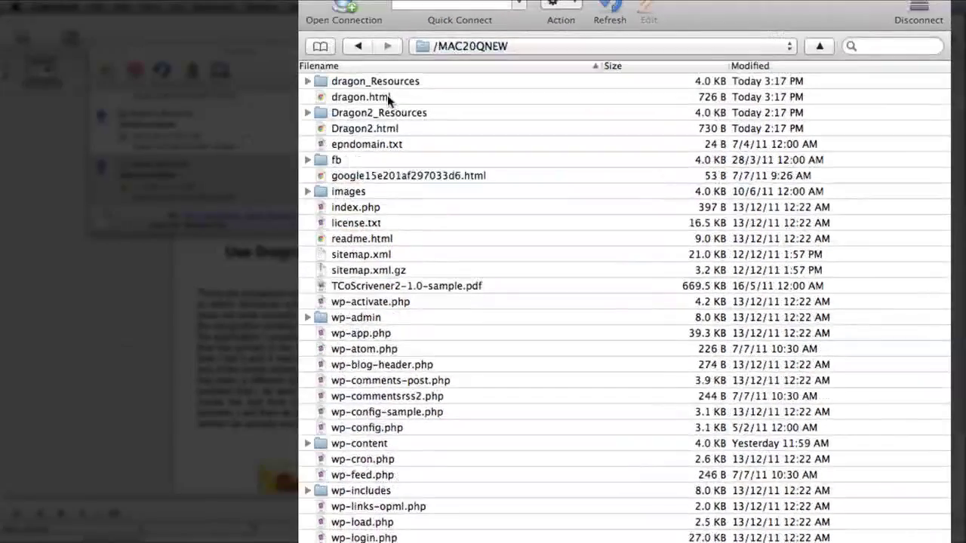
Place Cyberduck's /MAC20QNEW listing beside the Hype test folder and drag both exported items toward it
click(452, 156)
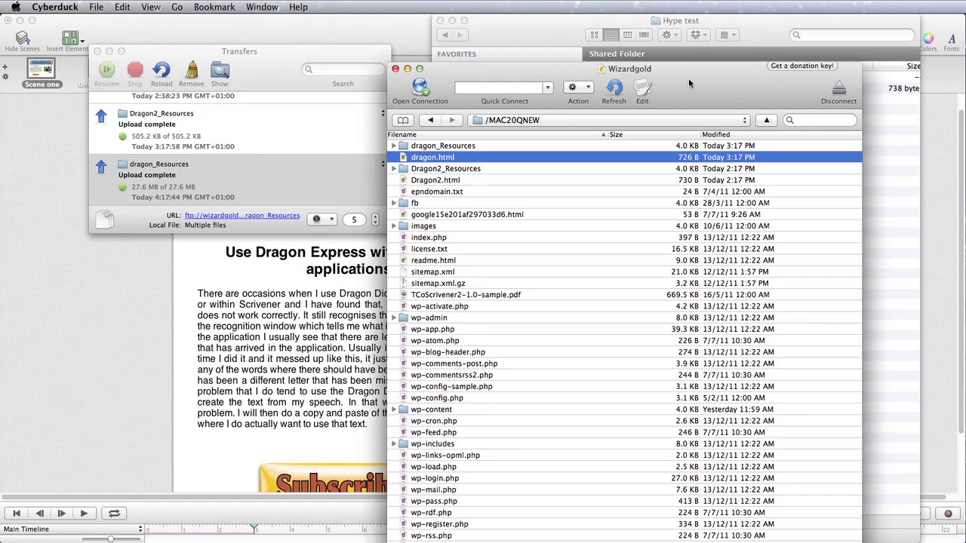
drag(688, 78, 371, 64)
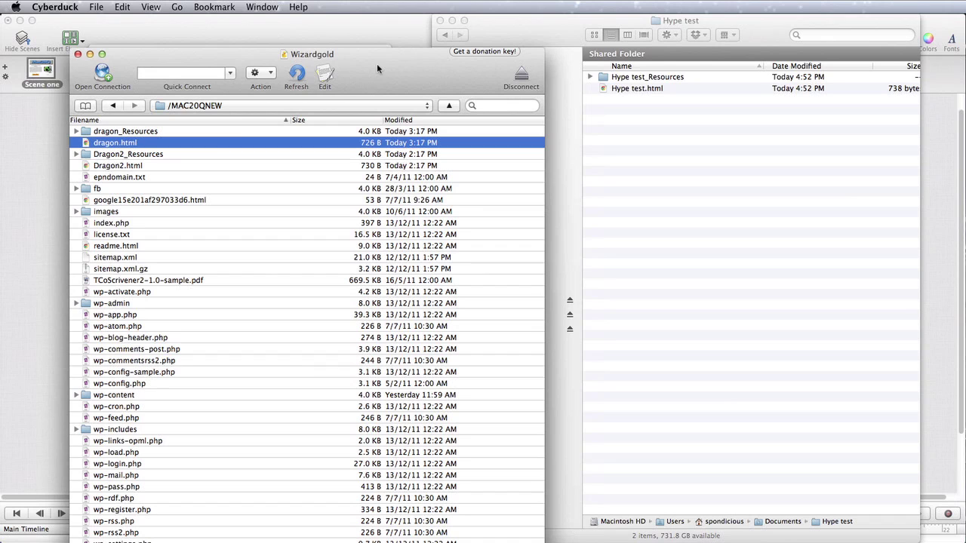
click(619, 80)
click(619, 78)
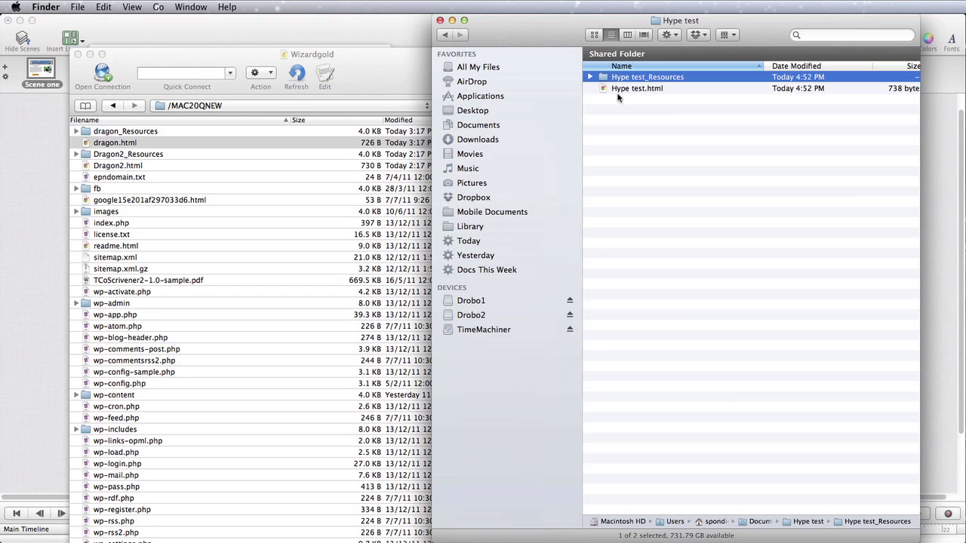
shift+click(619, 90)
drag(618, 89, 27, 437)
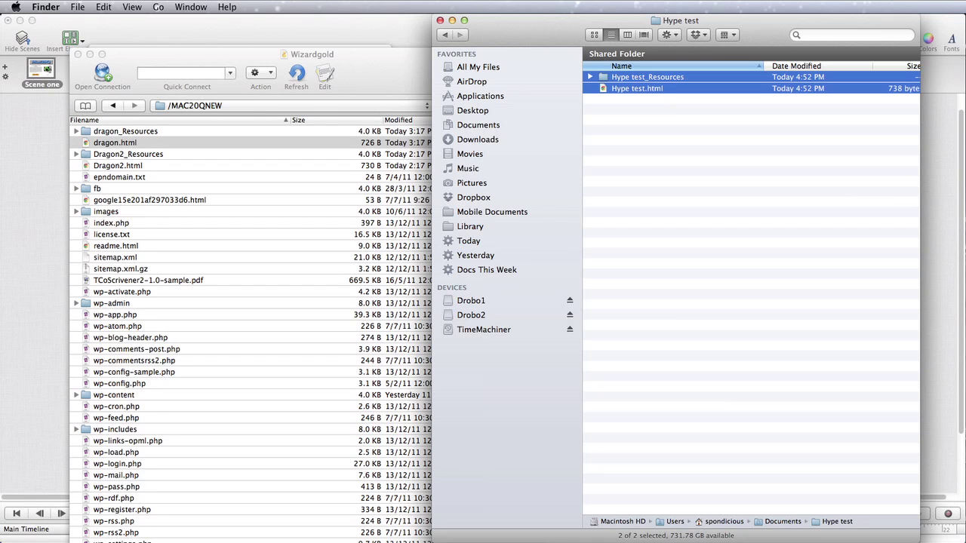
drag(377, 539, 726, 312)
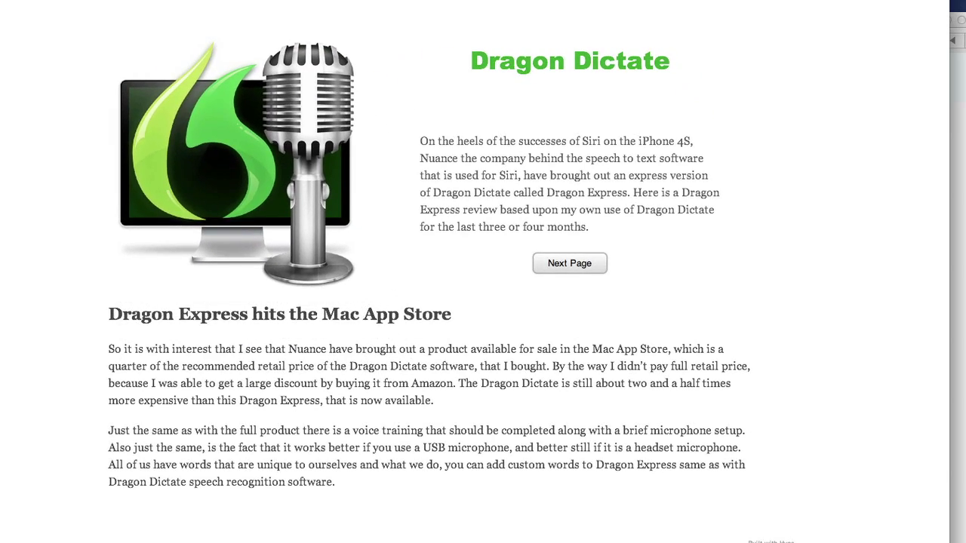
On the live Dragon2 page, advance to the second scene with Next Page, then use Go Back
click(571, 265)
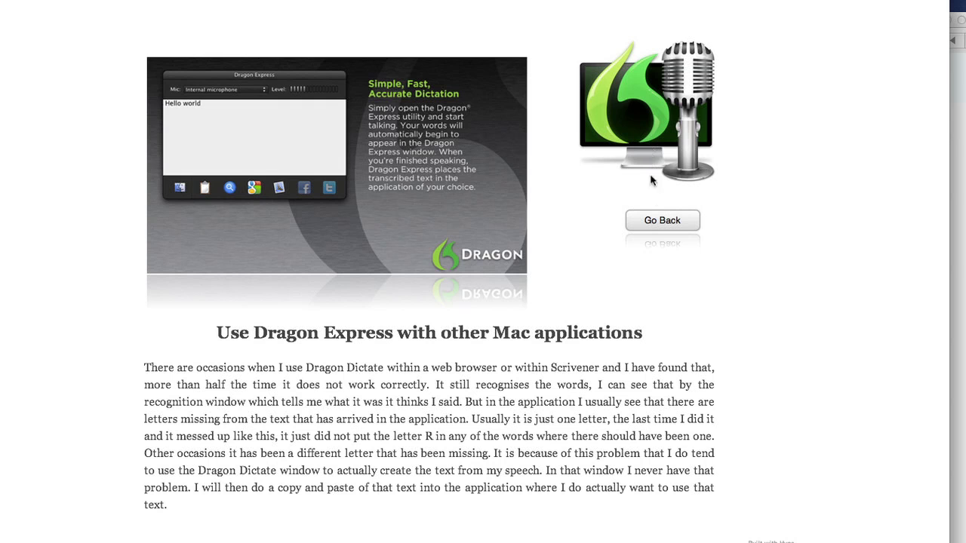
click(661, 222)
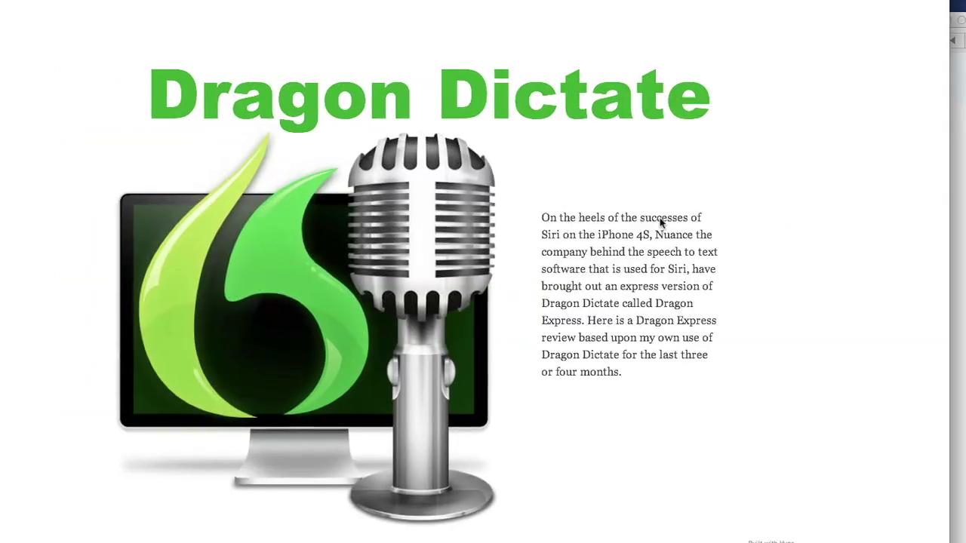